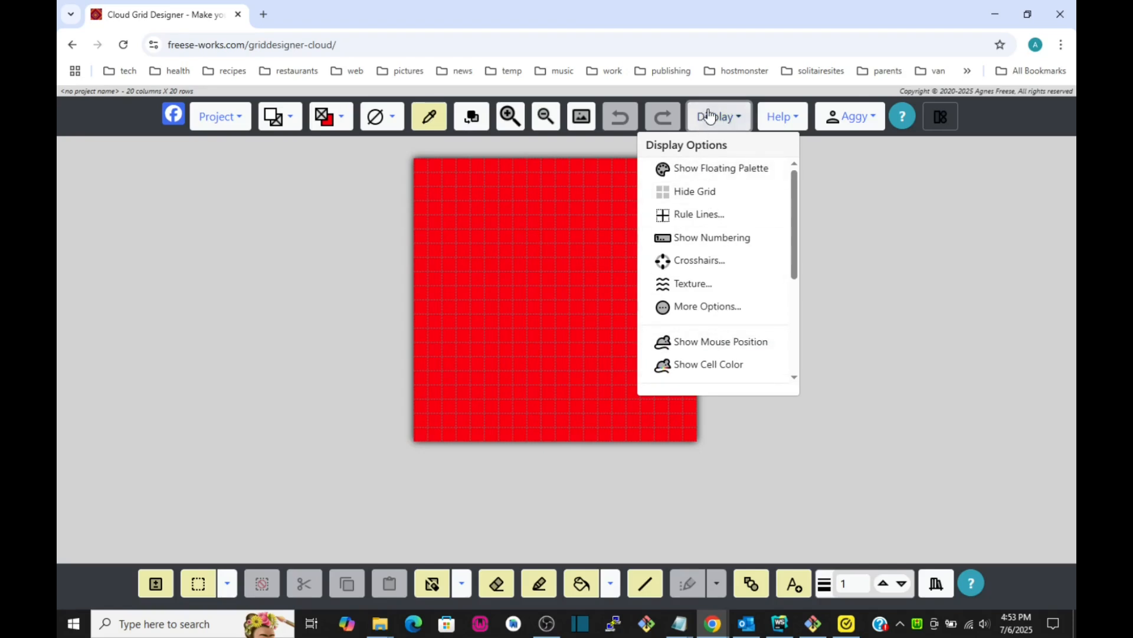
left_click(782, 116)
scroll(779, 302, "down", 3)
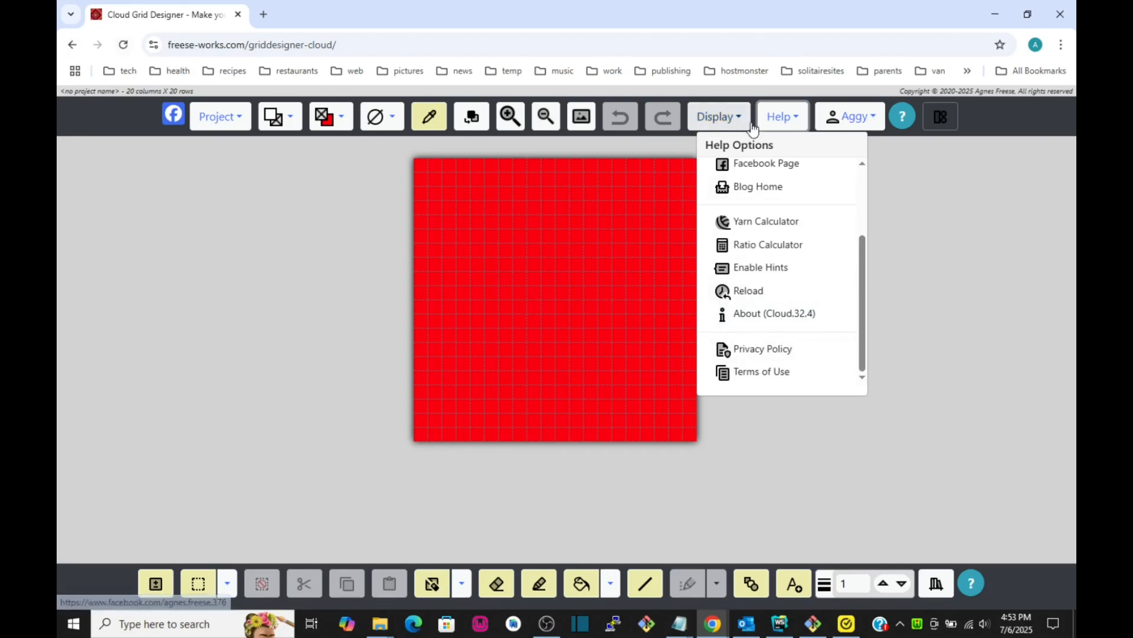
left_click(790, 117)
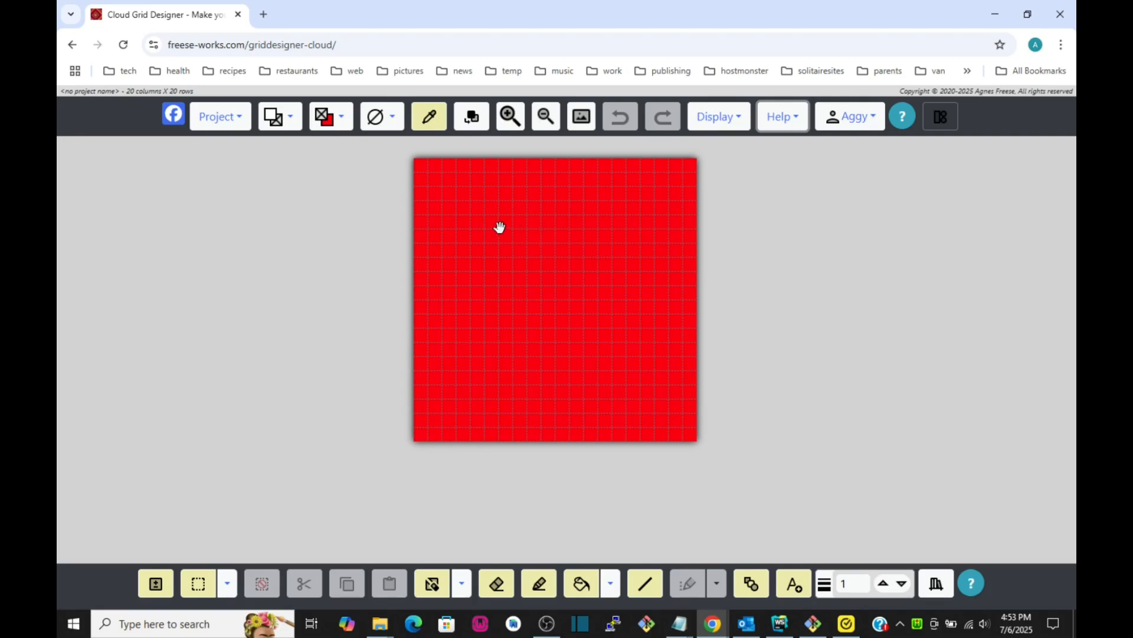
- Start a new Reverse Mosaic Overlay Crochet project using the approximate single crochet gauge for medium/4 yarn
left_click(211, 118)
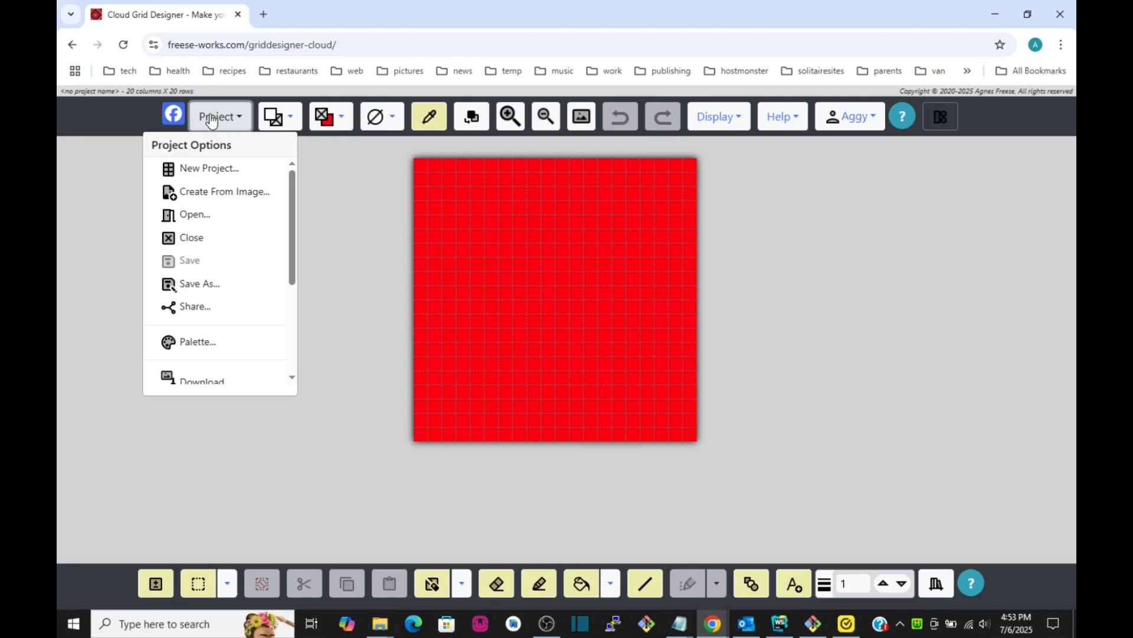
left_click(201, 169)
left_click(435, 198)
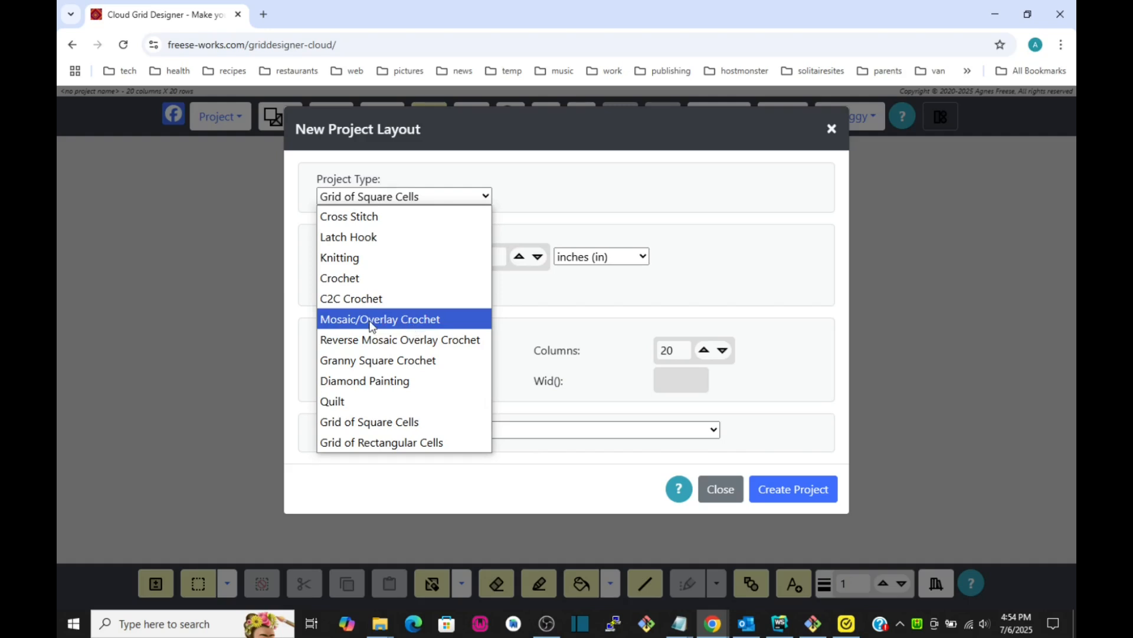
left_click(411, 343)
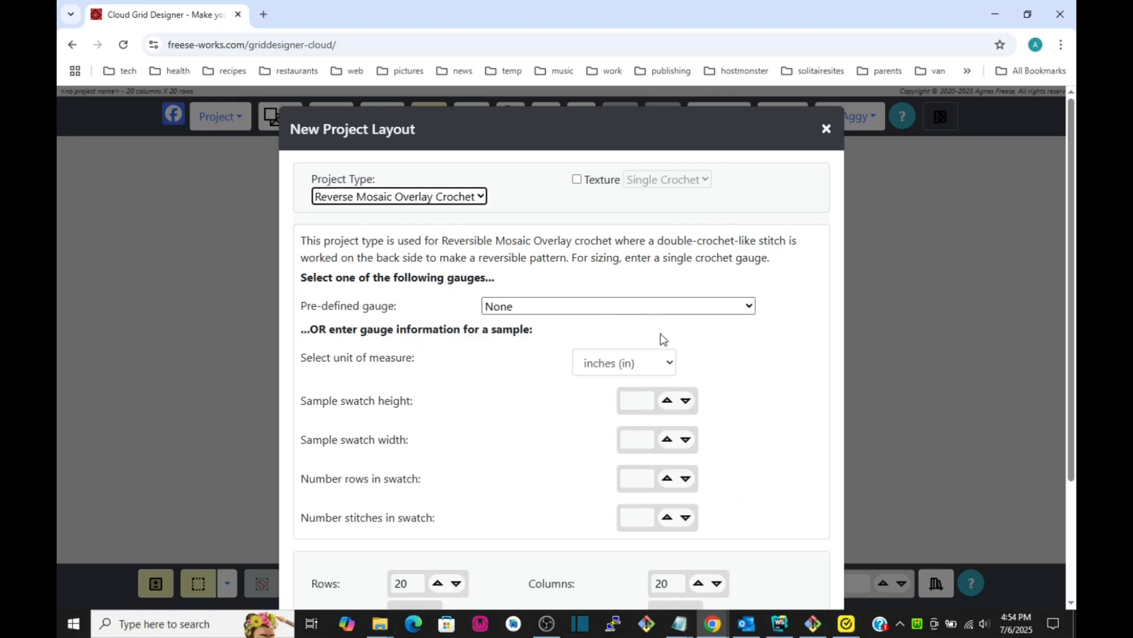
scroll(728, 331, "down", 1)
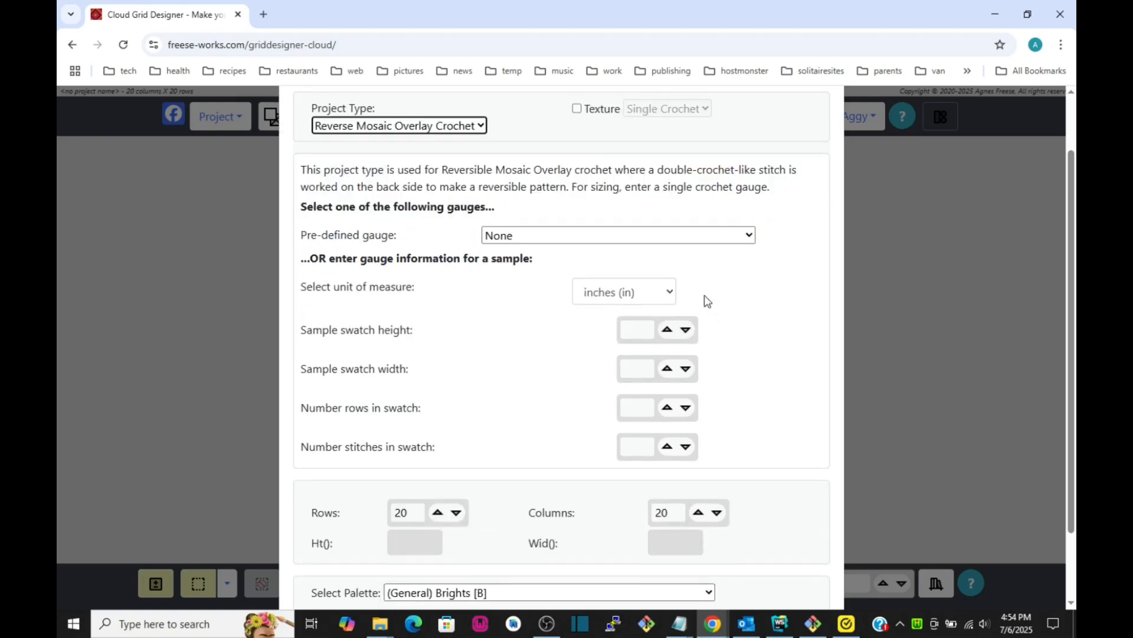
left_click(640, 236)
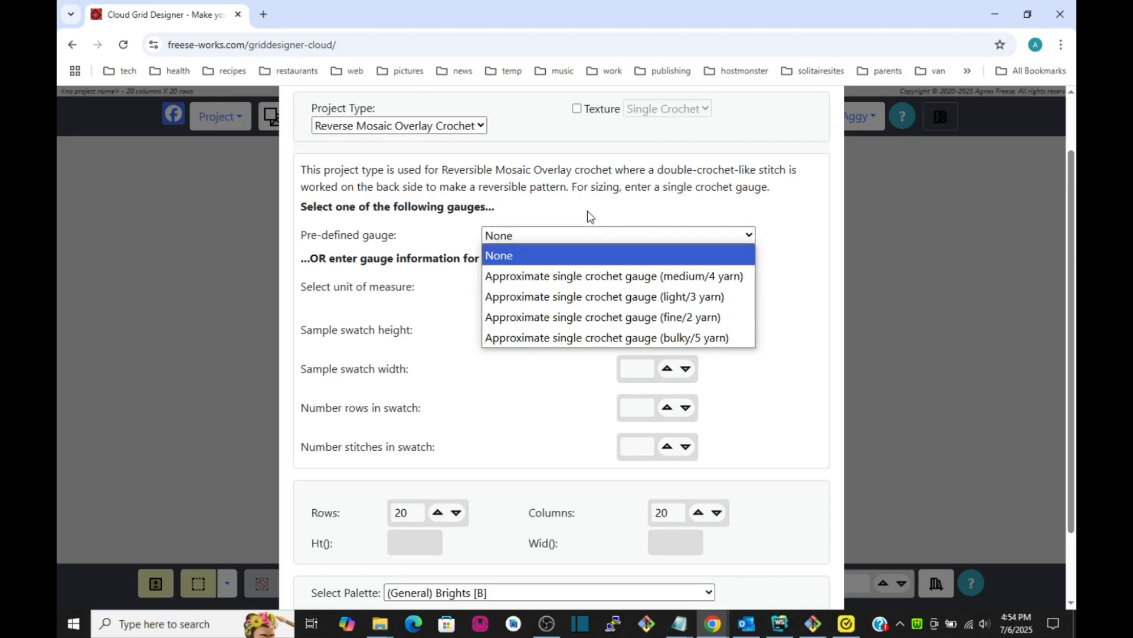
left_click(625, 278)
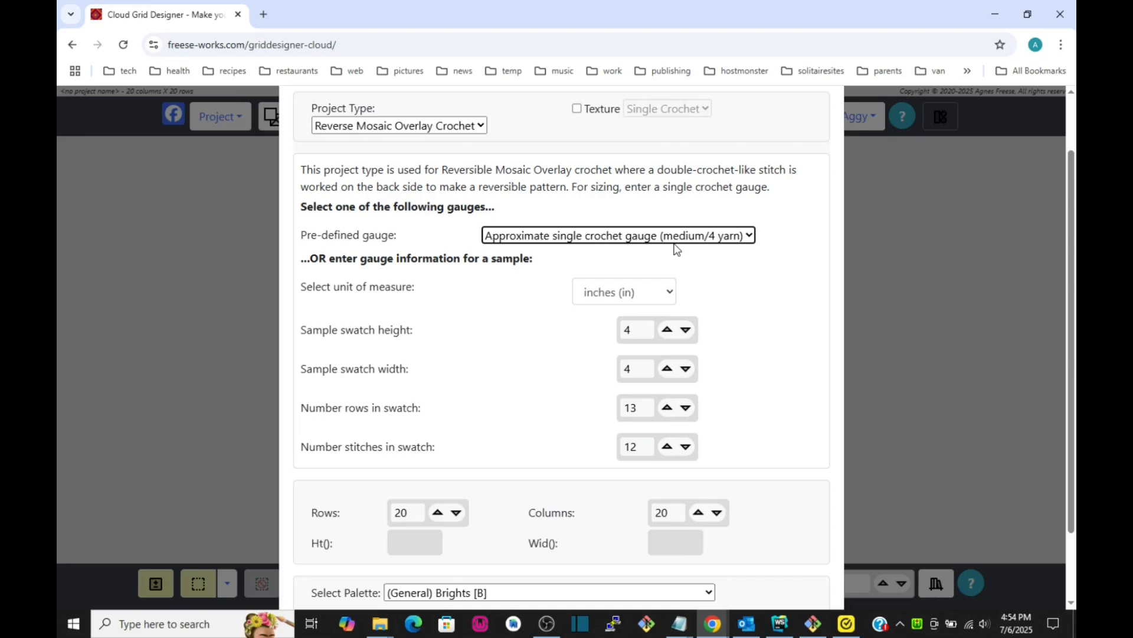
- Choose the (Yarn4) RedHeartSuperSaverWorsted [RHSSW] palette and create the project
scroll(741, 369, "down", 2)
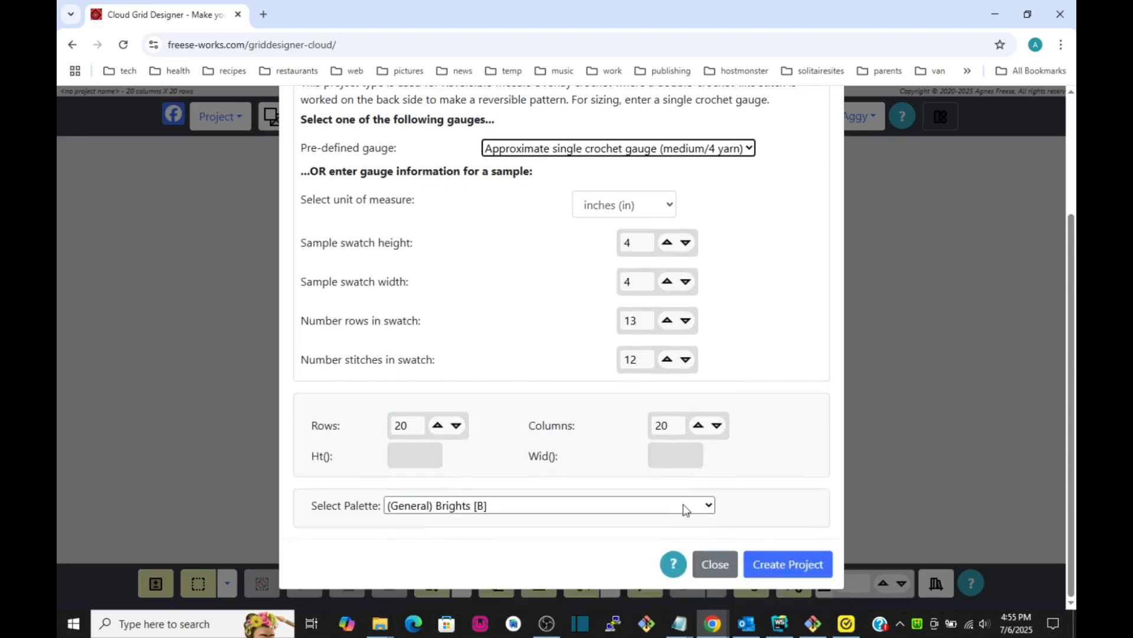
left_click(666, 511)
scroll(550, 350, "down", 5)
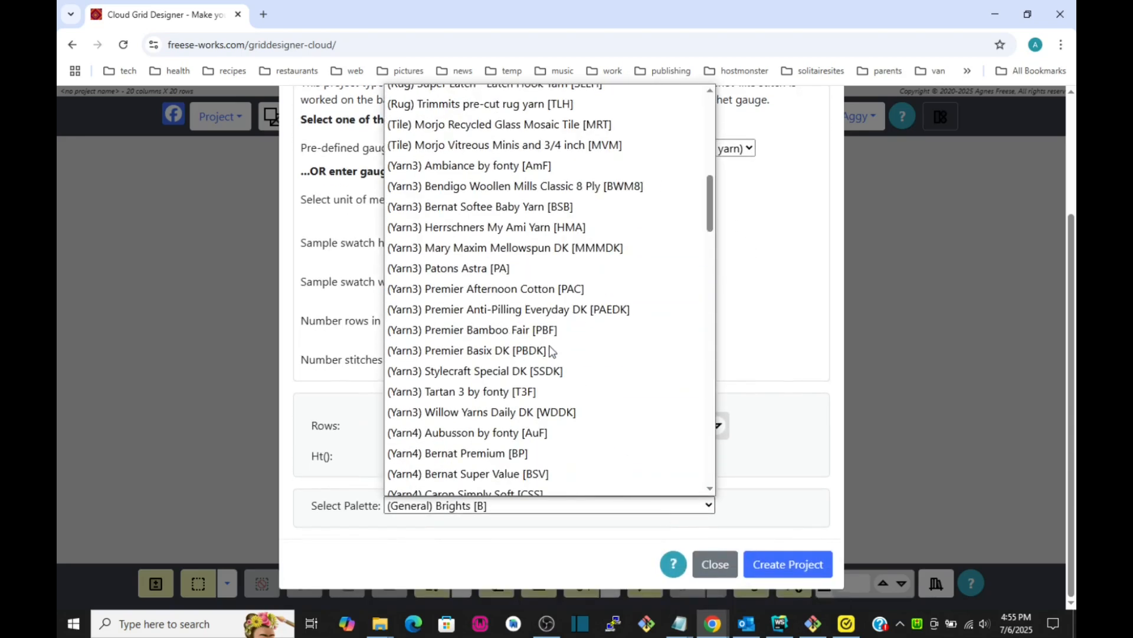
scroll(550, 350, "down", 5)
scroll(550, 354, "down", 3)
left_click(542, 300)
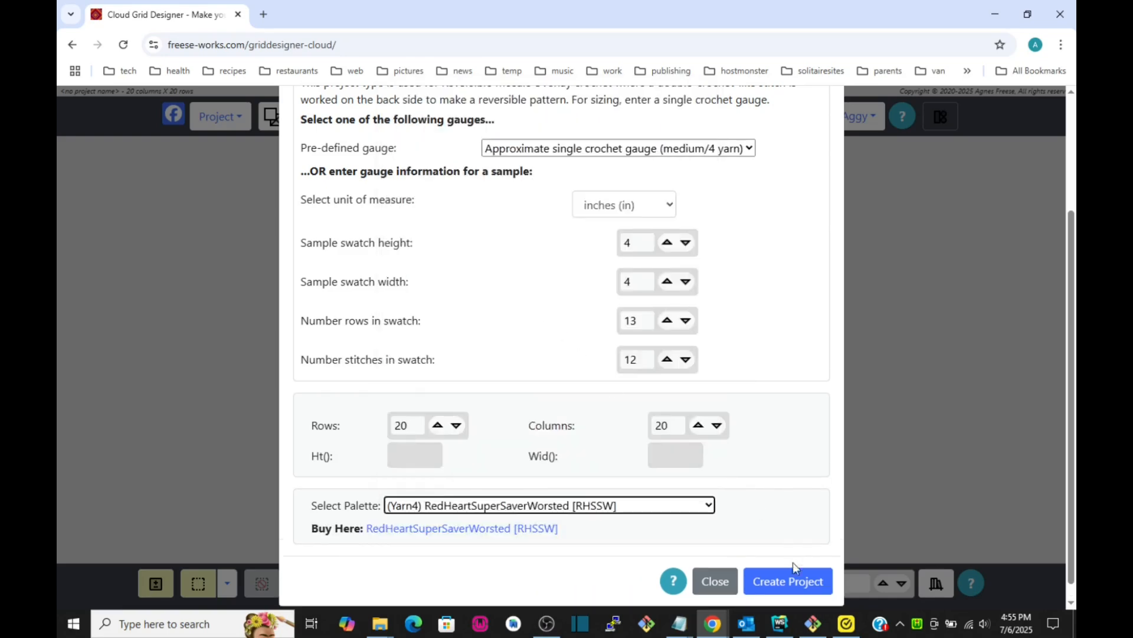
left_click(792, 583)
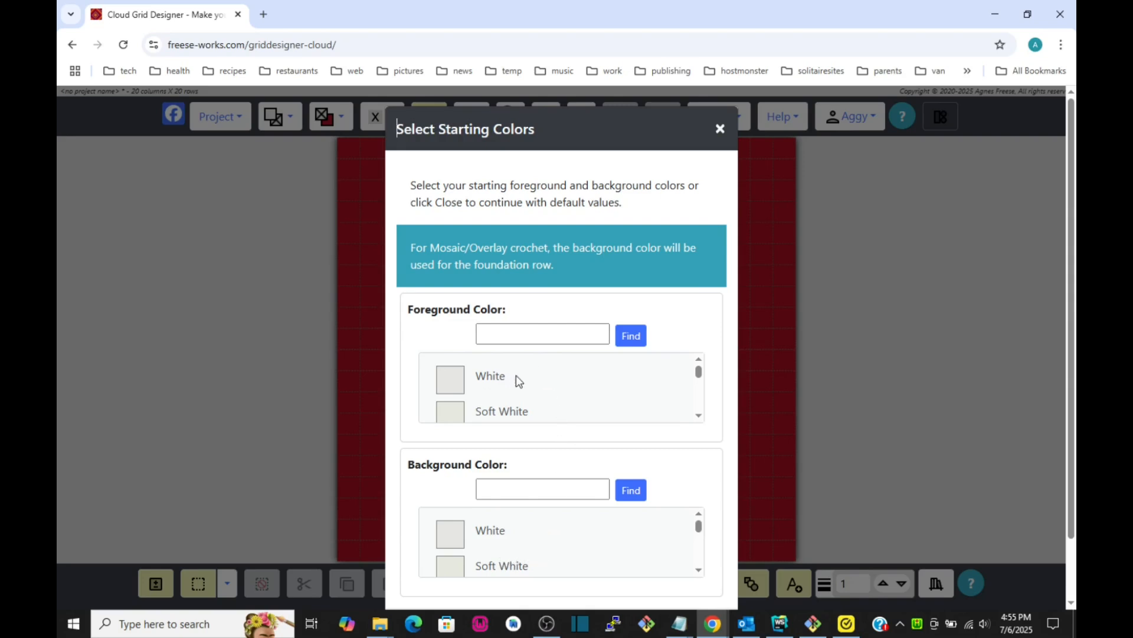
- Set the starting colors to Lemon for the foreground and Spring Green for the background, and skip saving the project
scroll(536, 388, "down", 8)
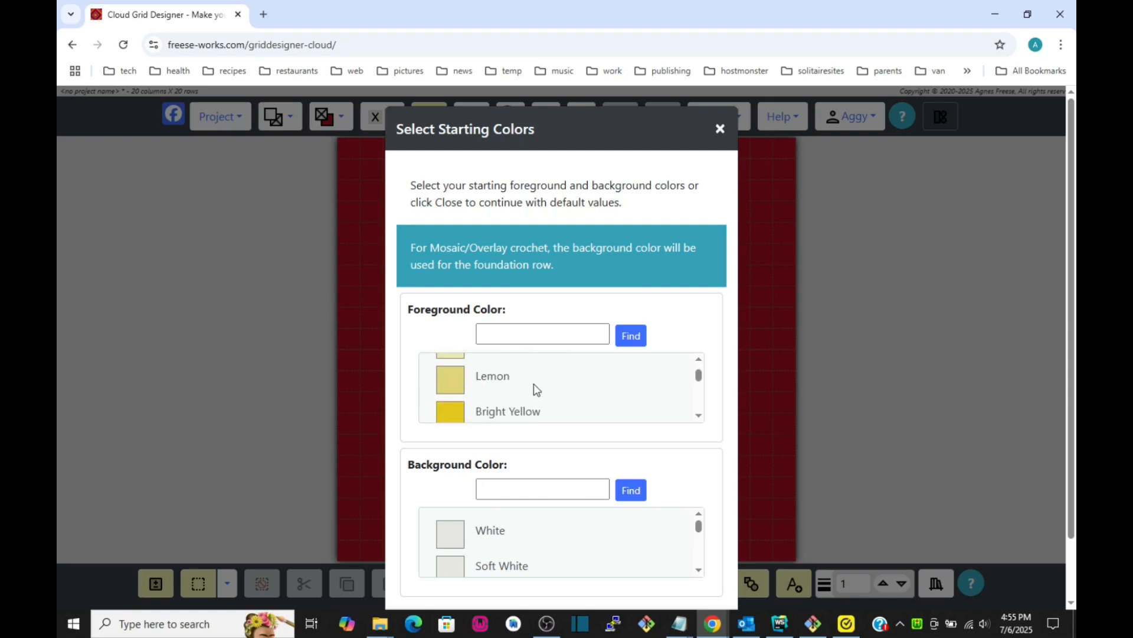
left_click(443, 386)
scroll(575, 551, "down", 10)
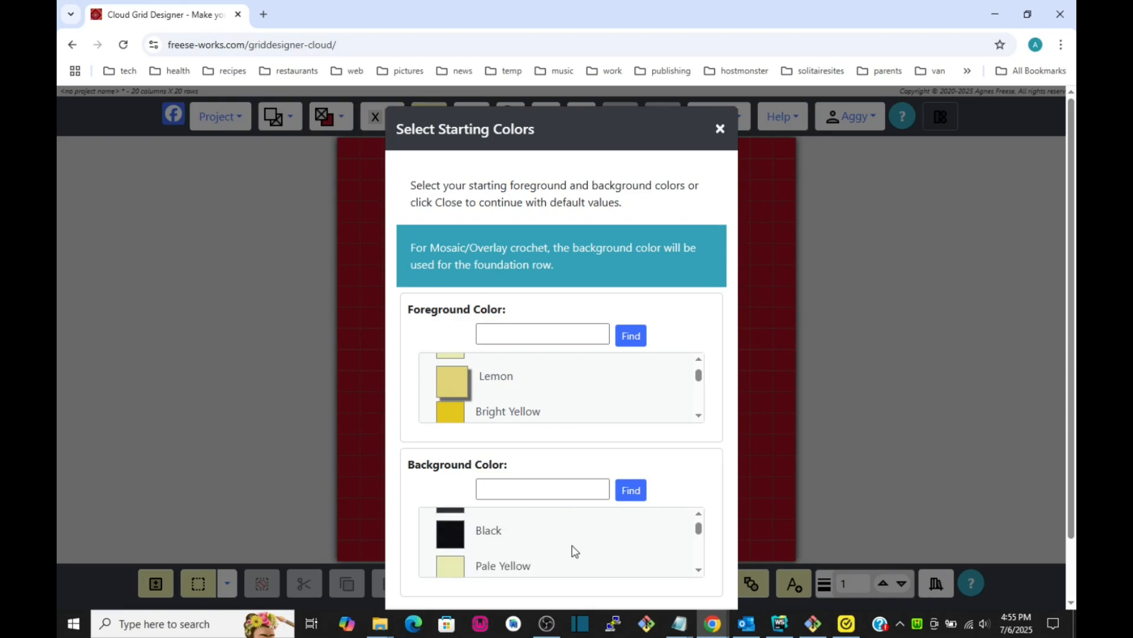
scroll(575, 551, "down", 6)
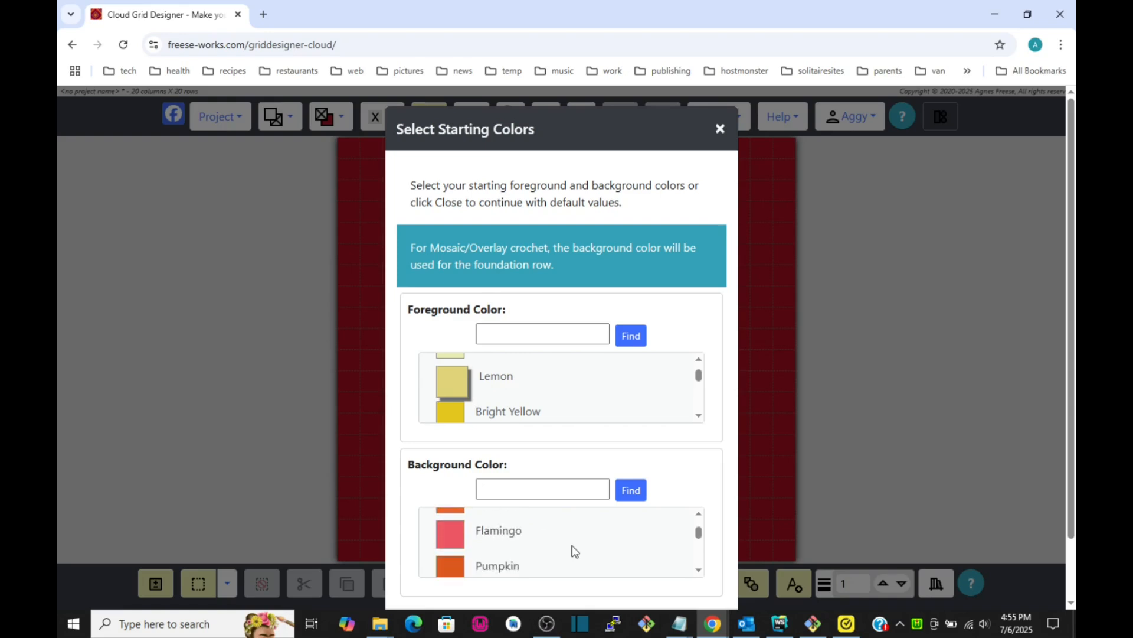
scroll(575, 551, "down", 8)
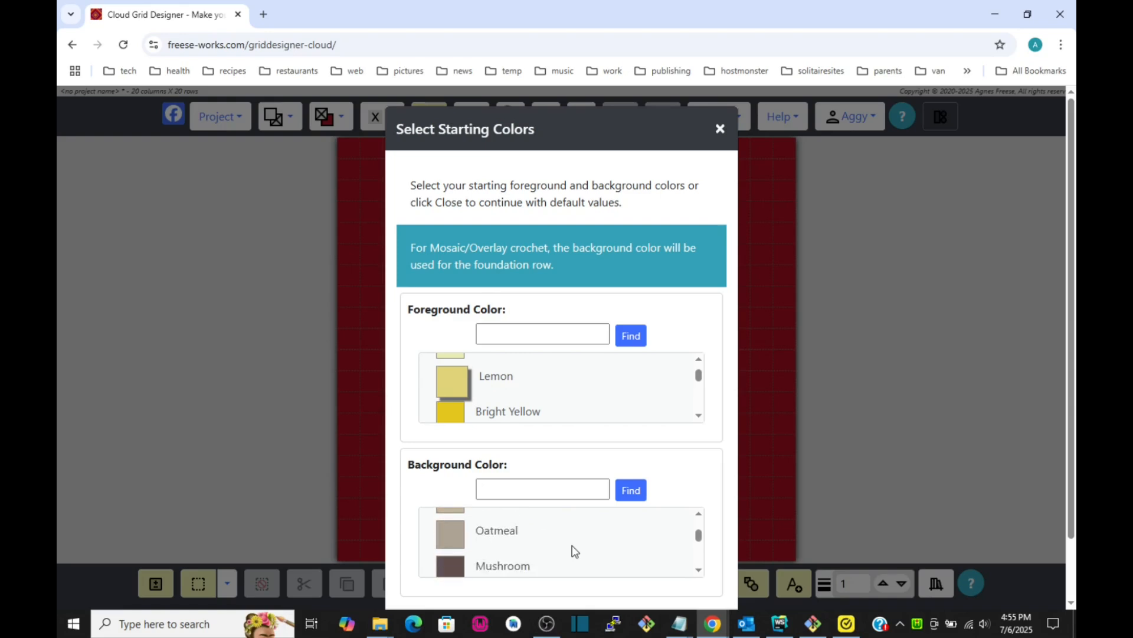
scroll(572, 549, "up", 1)
scroll(572, 549, "down", 1)
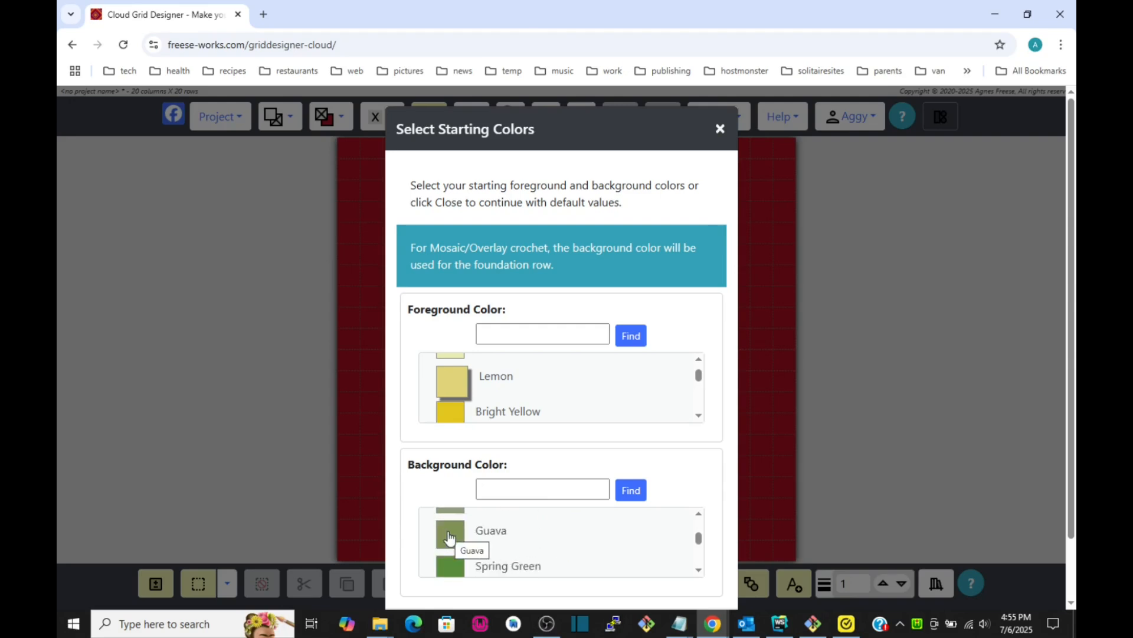
left_click(444, 573)
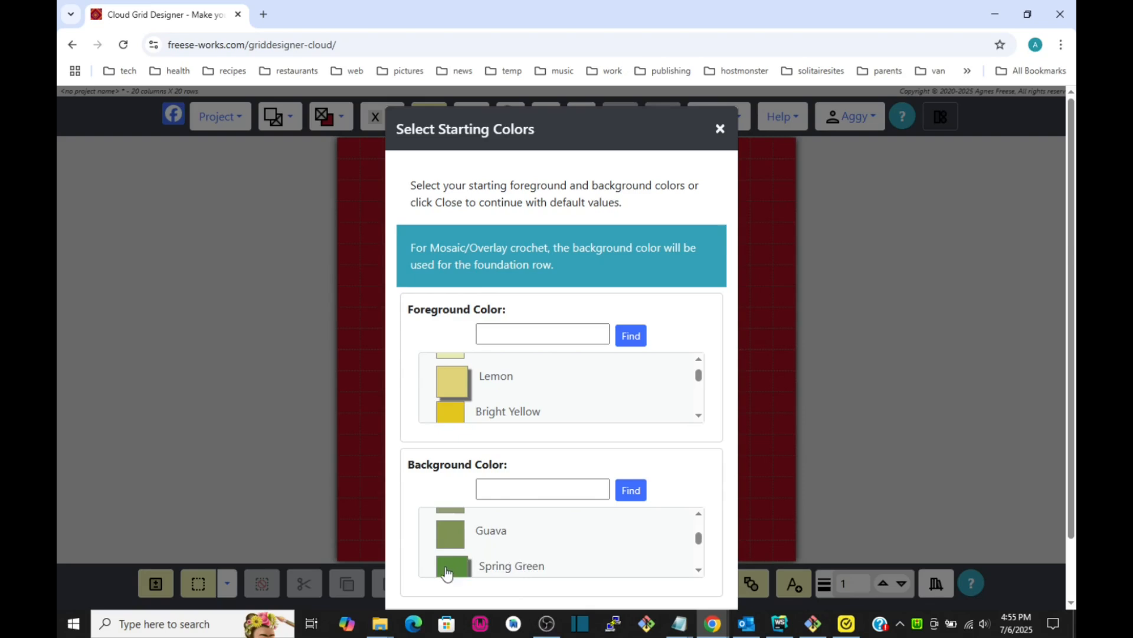
scroll(732, 503, "down", 2)
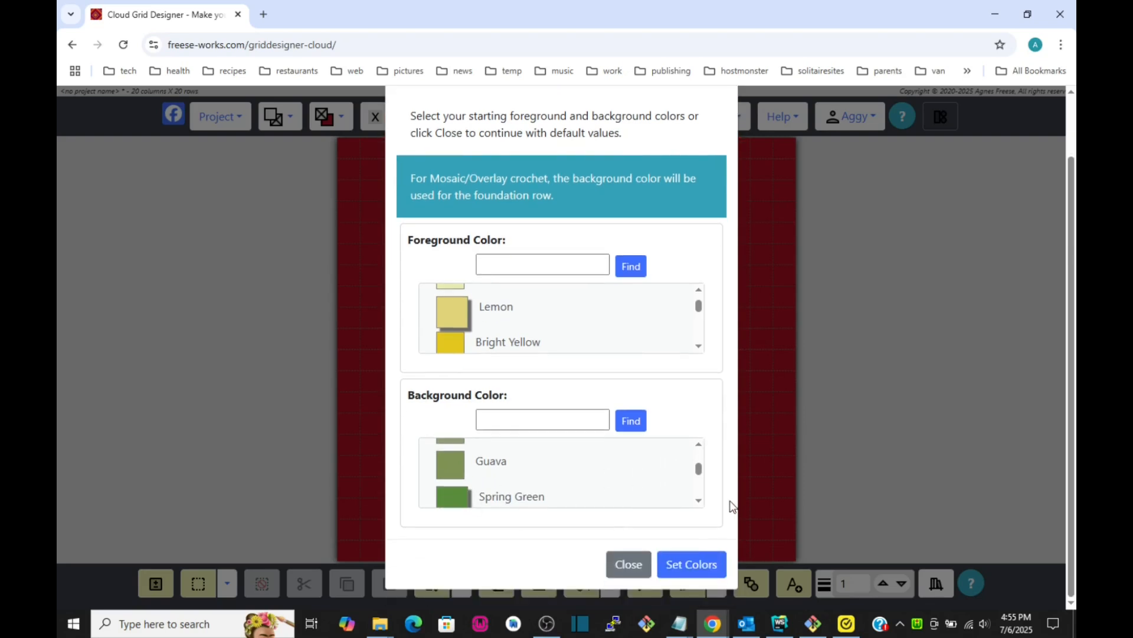
left_click(678, 571)
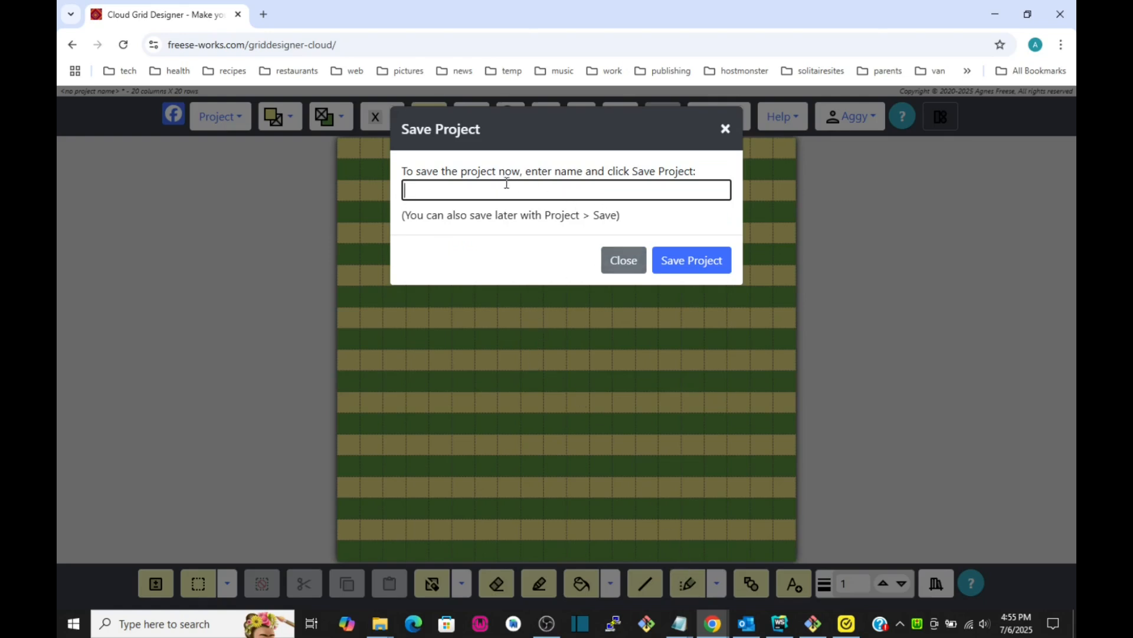
left_click(625, 266)
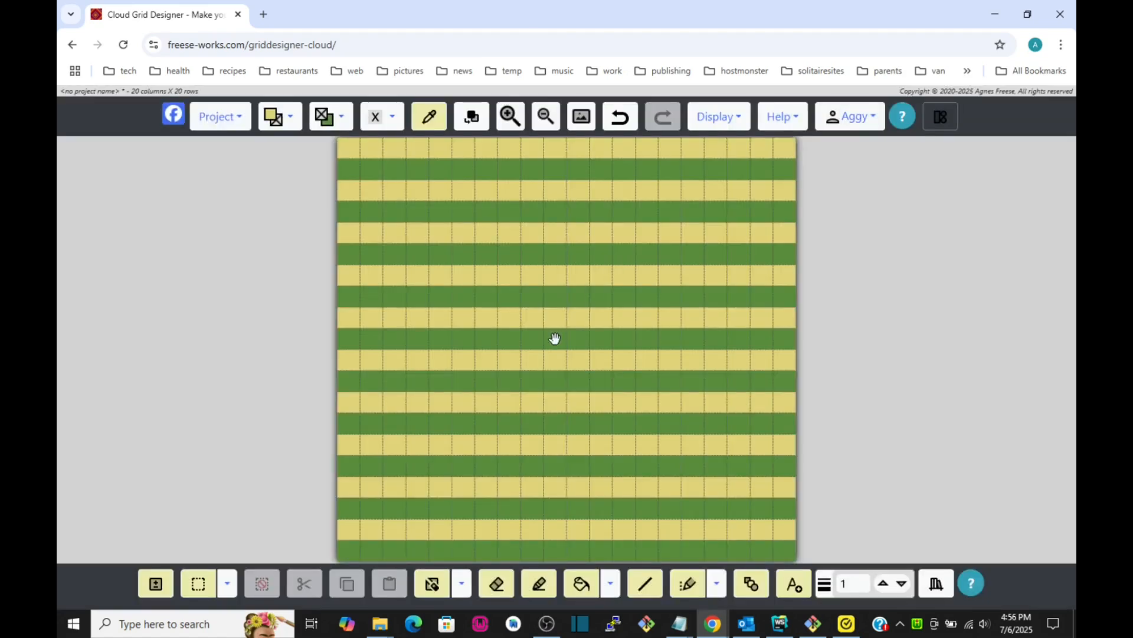
- Undo the alternating row striping on the grid and redo it
left_click(617, 121)
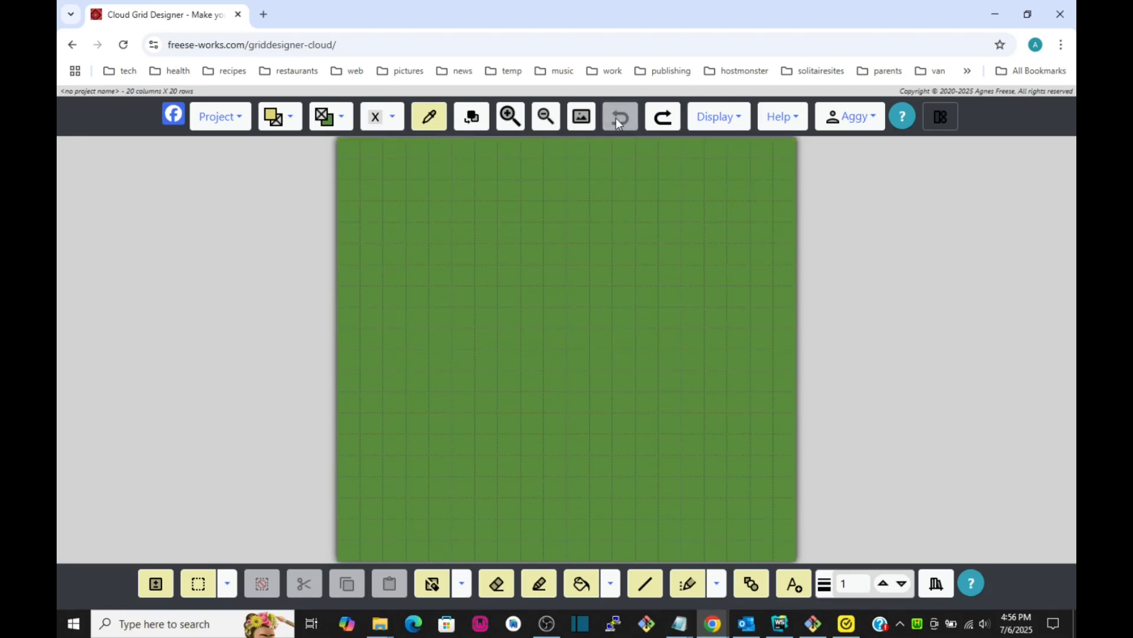
left_click(662, 117)
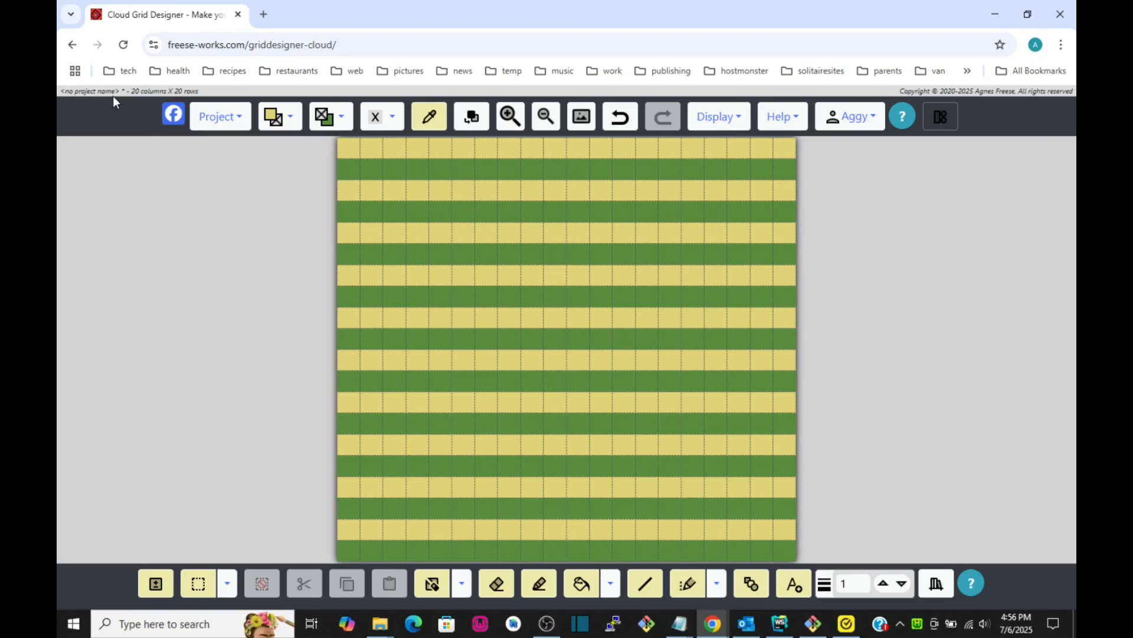
- Review the project information, including type, finished size, gauge, palette and colors used, and close it
left_click(157, 90)
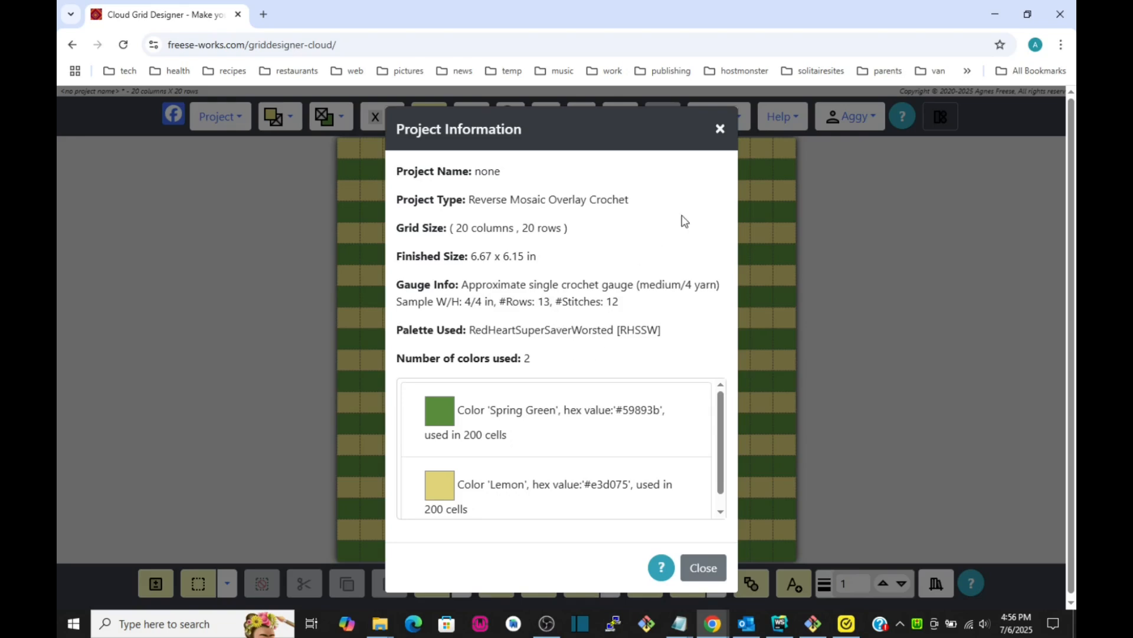
left_click(720, 129)
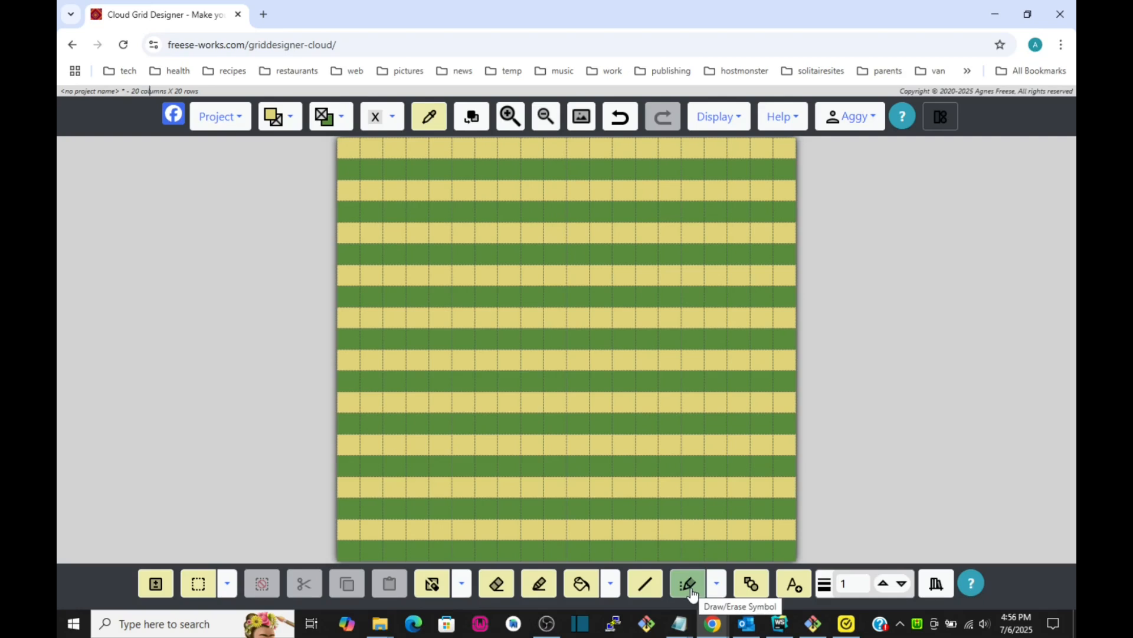
- Draw a descending staircase of X symbols, two adjacent cells per row, from row 3, columns 3–4 to row 7, columns 11–12, counting from the upper-left corner
left_click(716, 583)
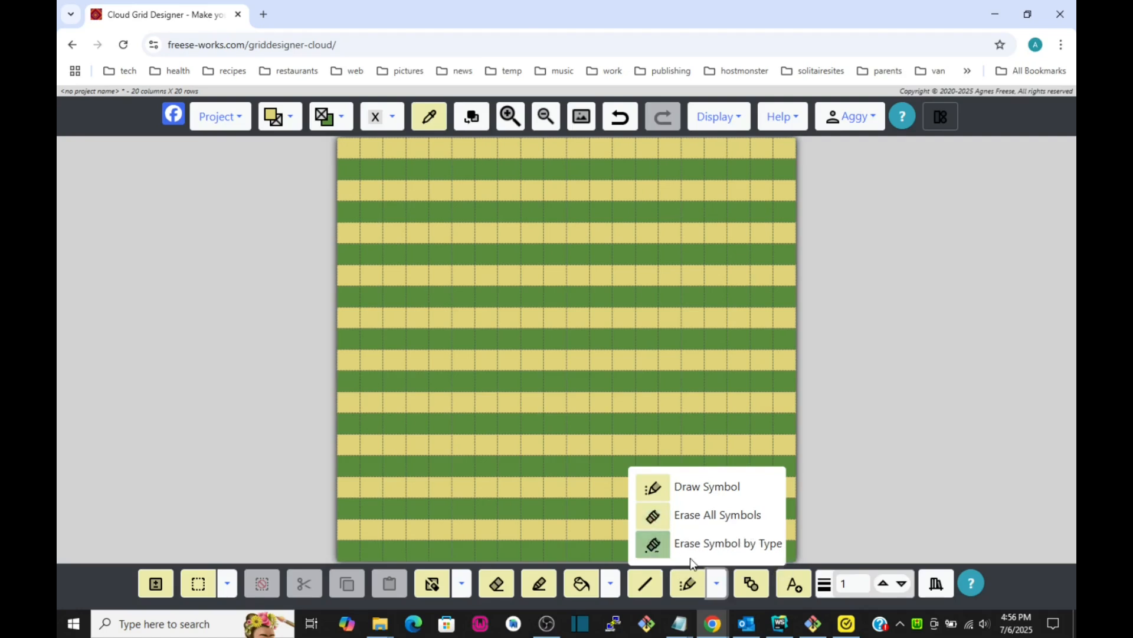
left_click(716, 583)
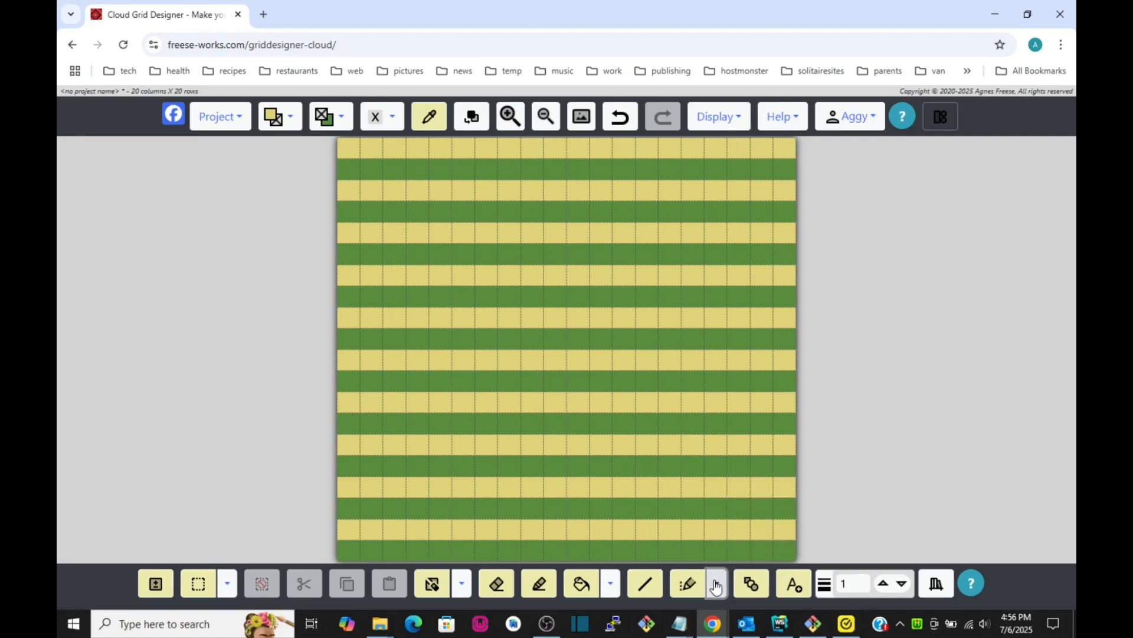
left_click(393, 117)
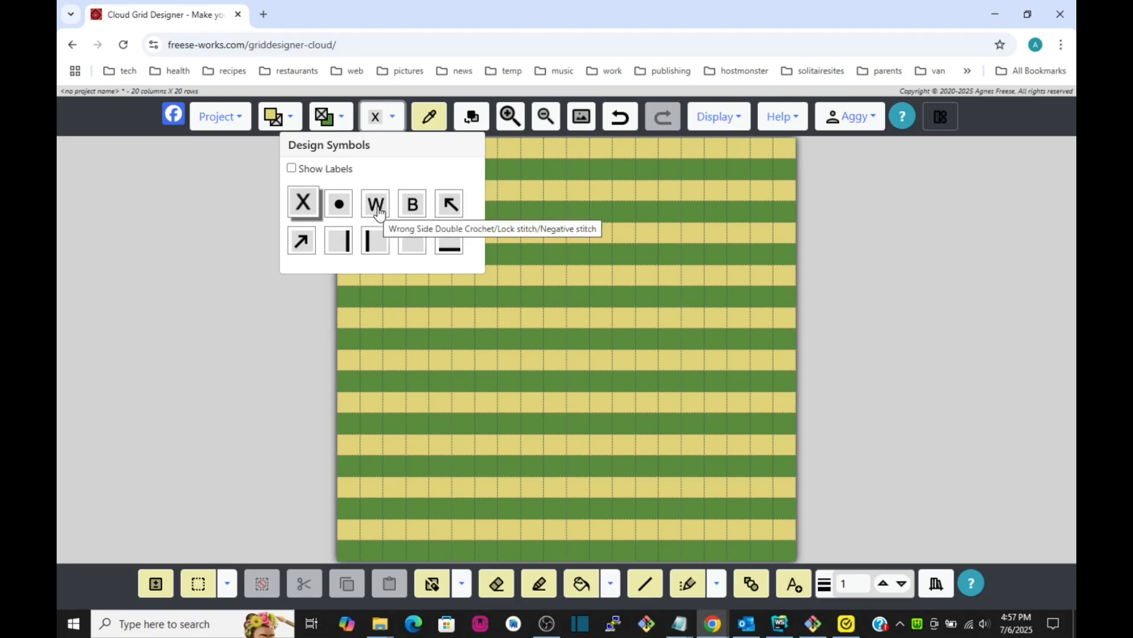
left_click(303, 208)
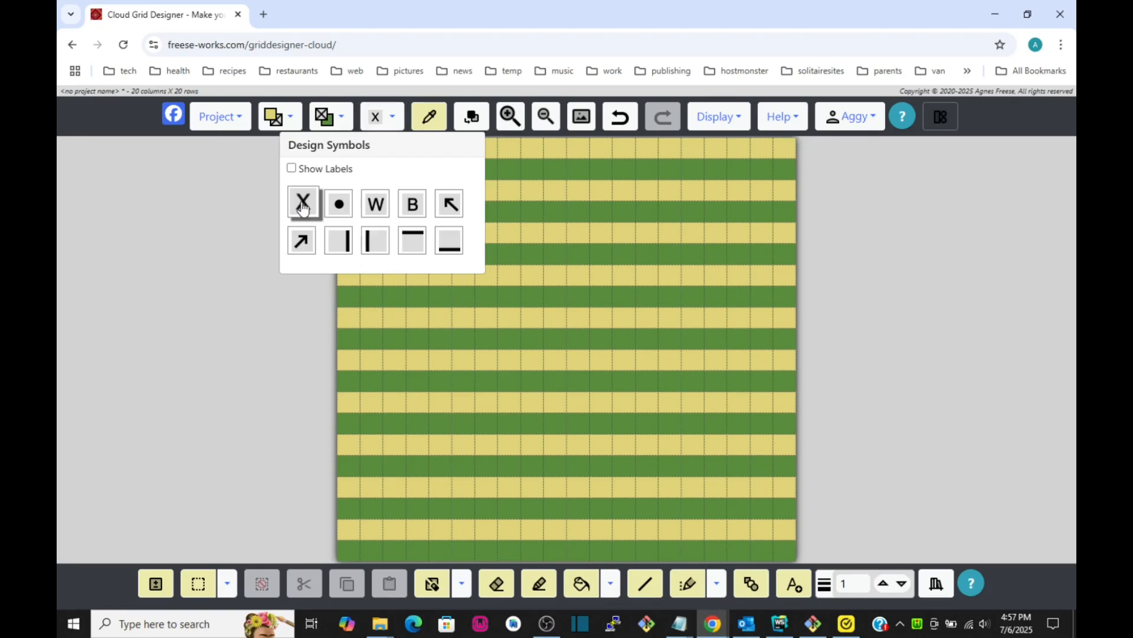
left_click(687, 594)
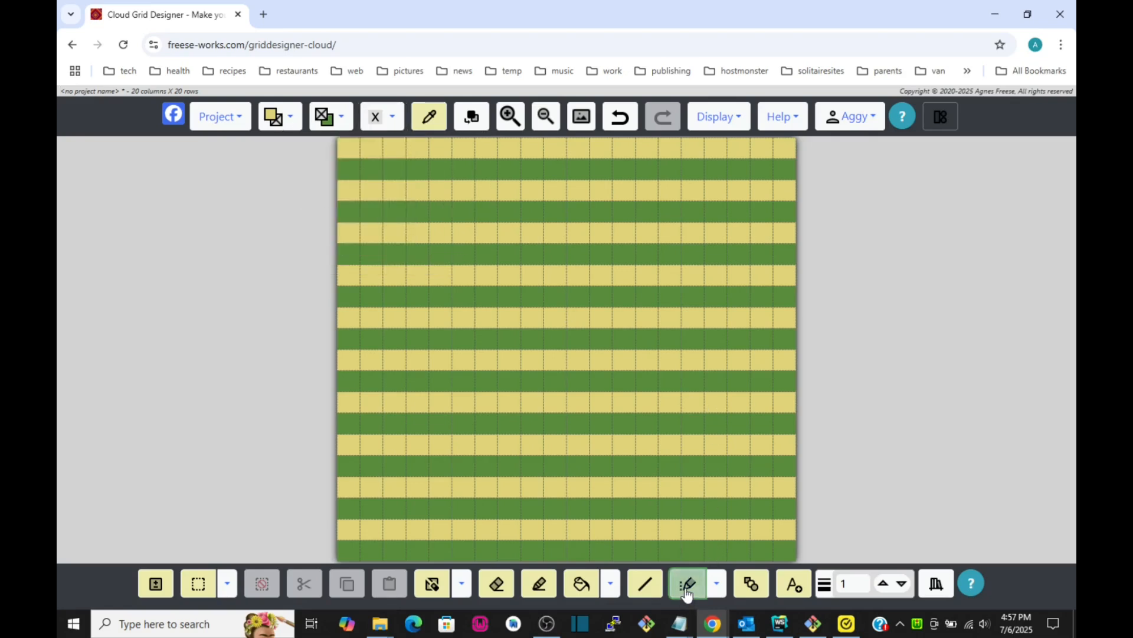
left_click(395, 193)
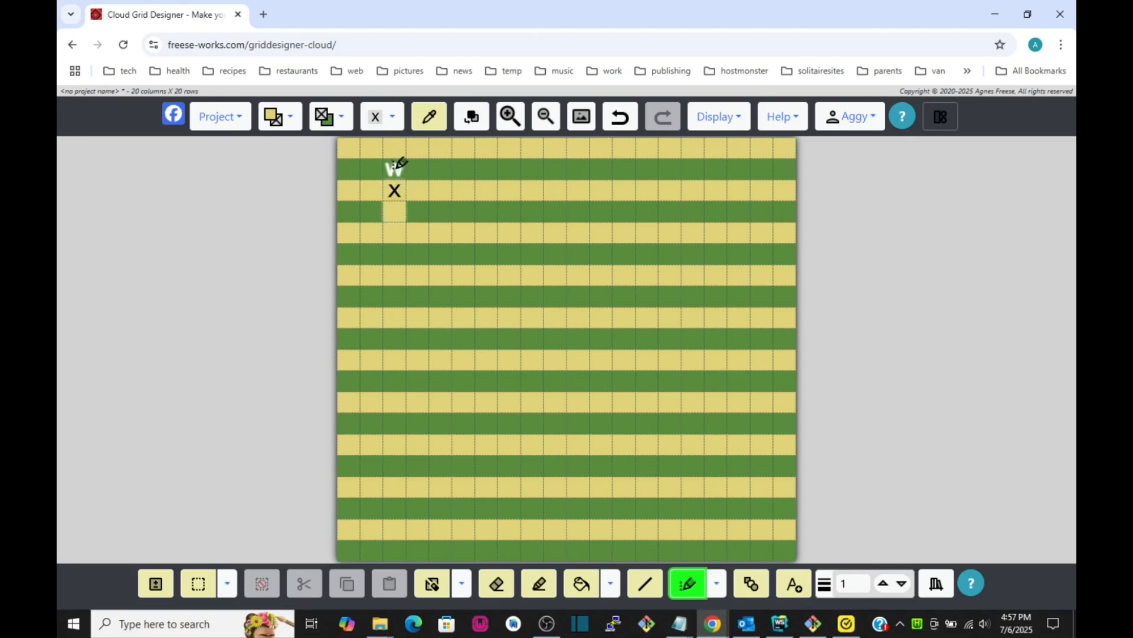
left_click(418, 190)
left_click(441, 212)
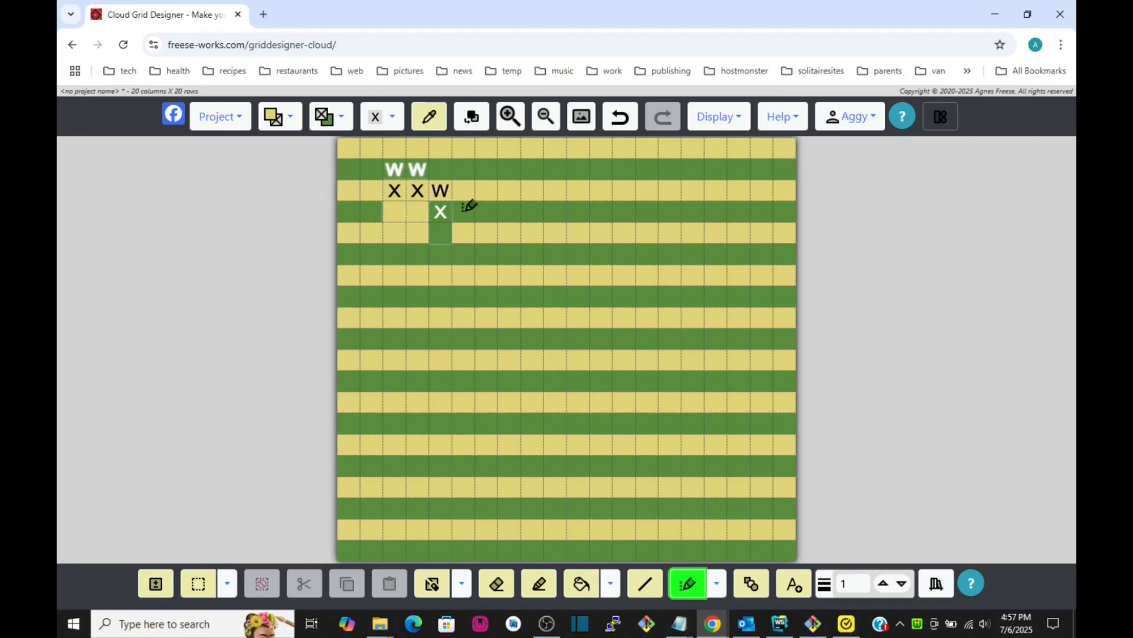
left_click(463, 211)
left_click(486, 232)
left_click(510, 233)
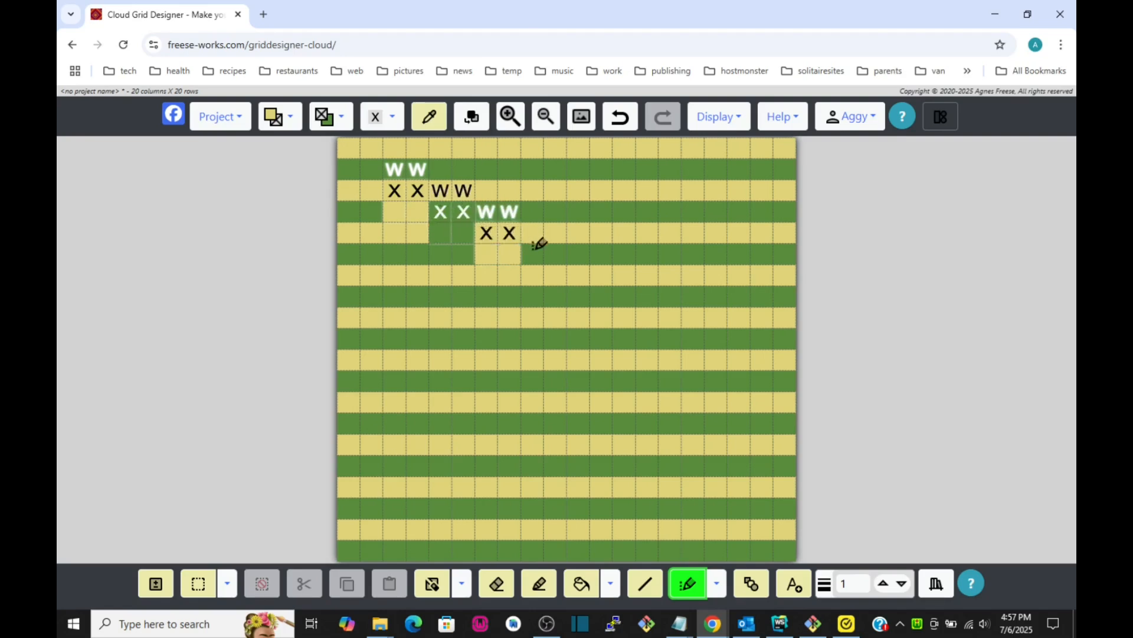
left_click(532, 254)
left_click(555, 254)
left_click(578, 276)
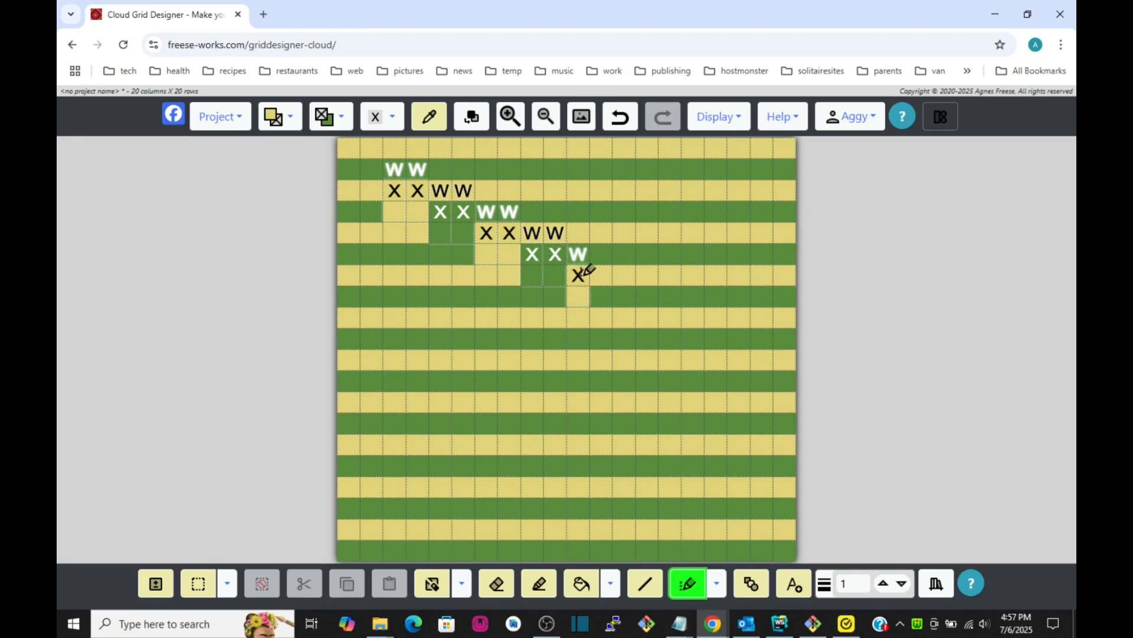
left_click(601, 275)
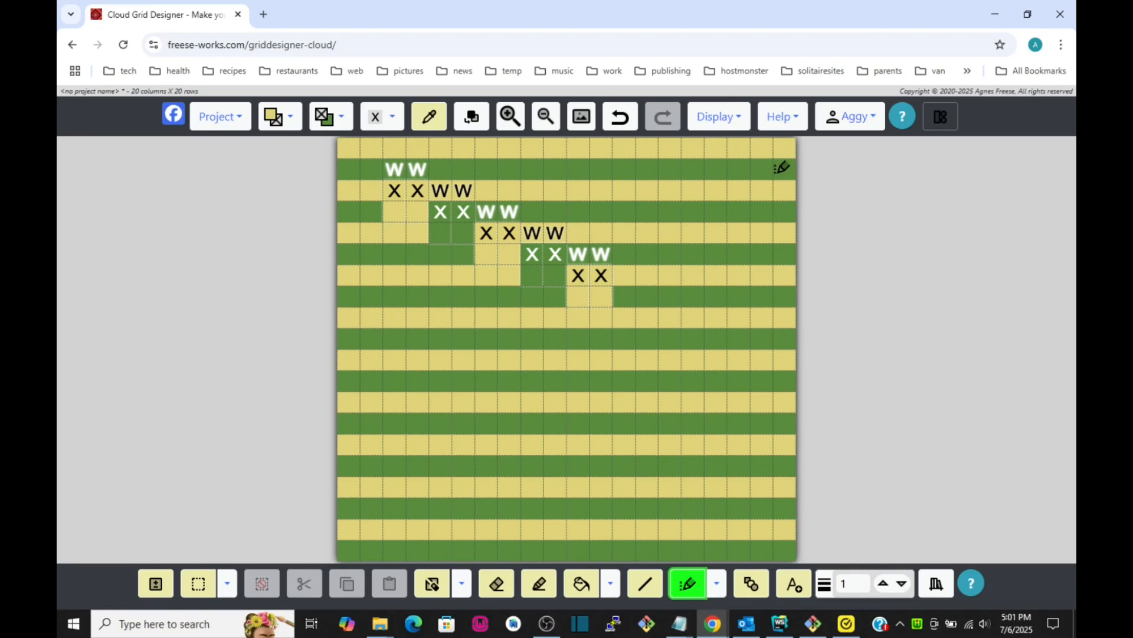
- Draw X symbols down column 1 on every other row, from row 3 to row 17, counting from the upper-left corner
left_click(349, 191)
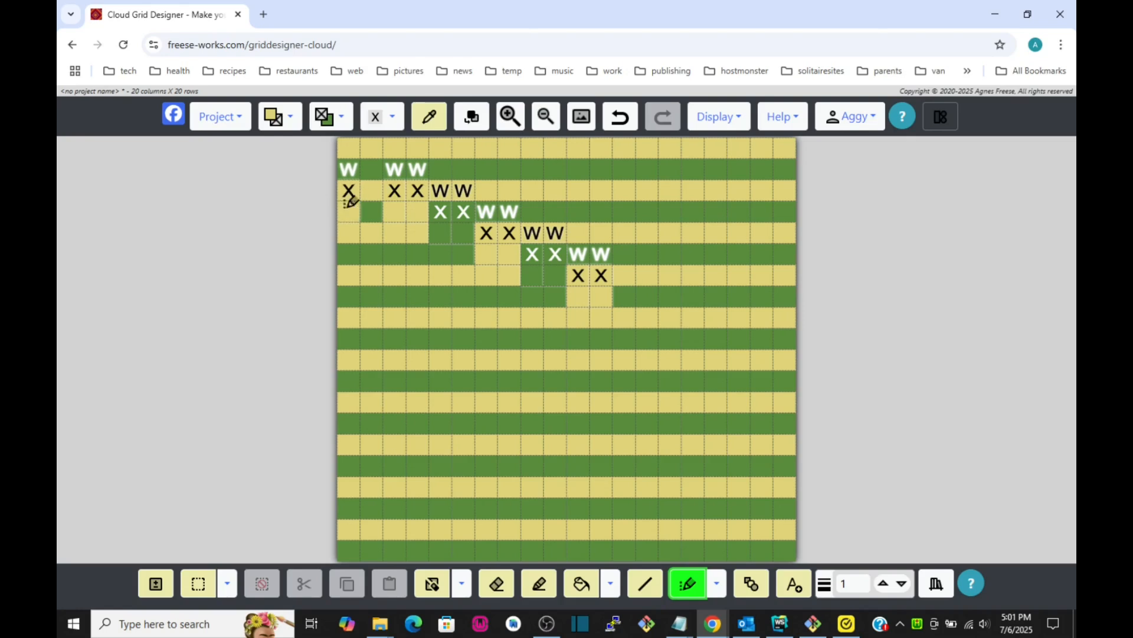
left_click(352, 232)
left_click(353, 274)
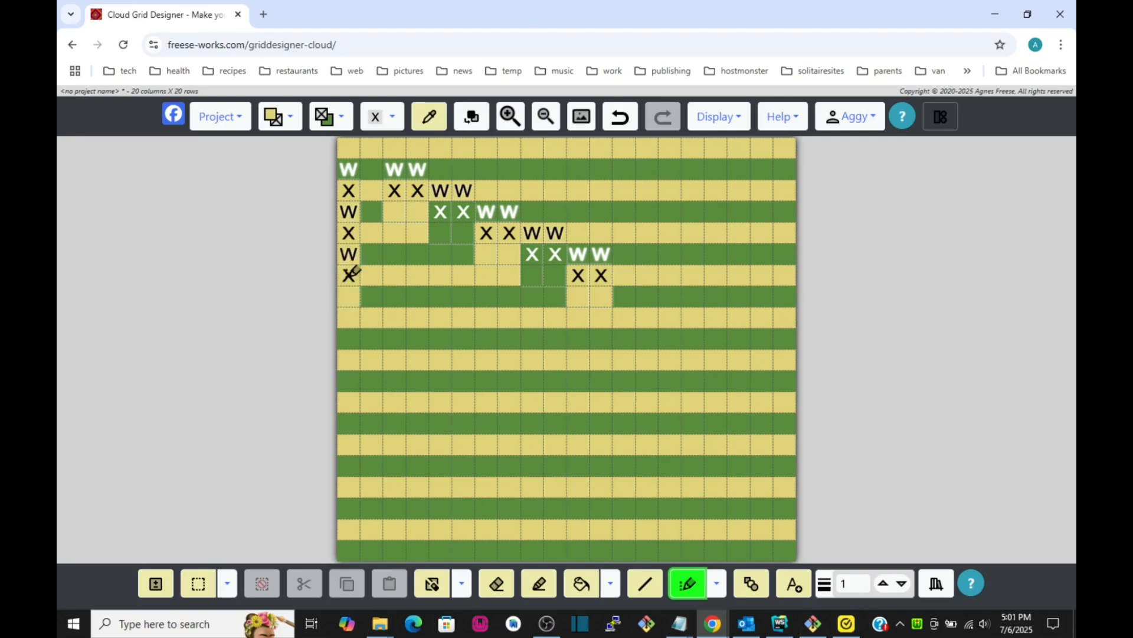
left_click(352, 316)
left_click(353, 357)
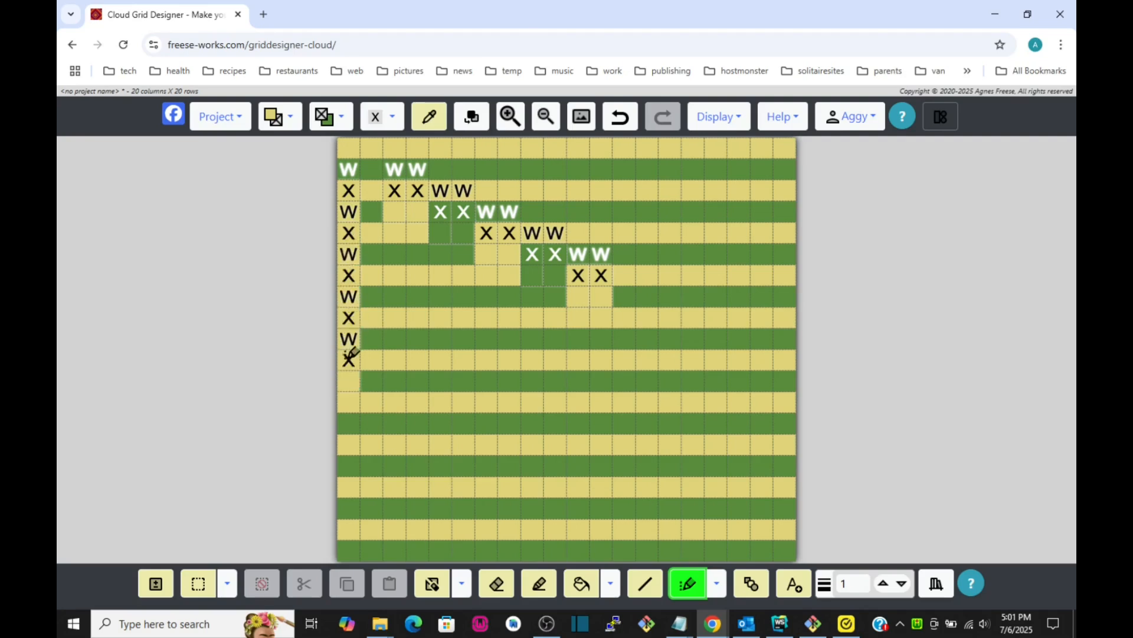
left_click(352, 401)
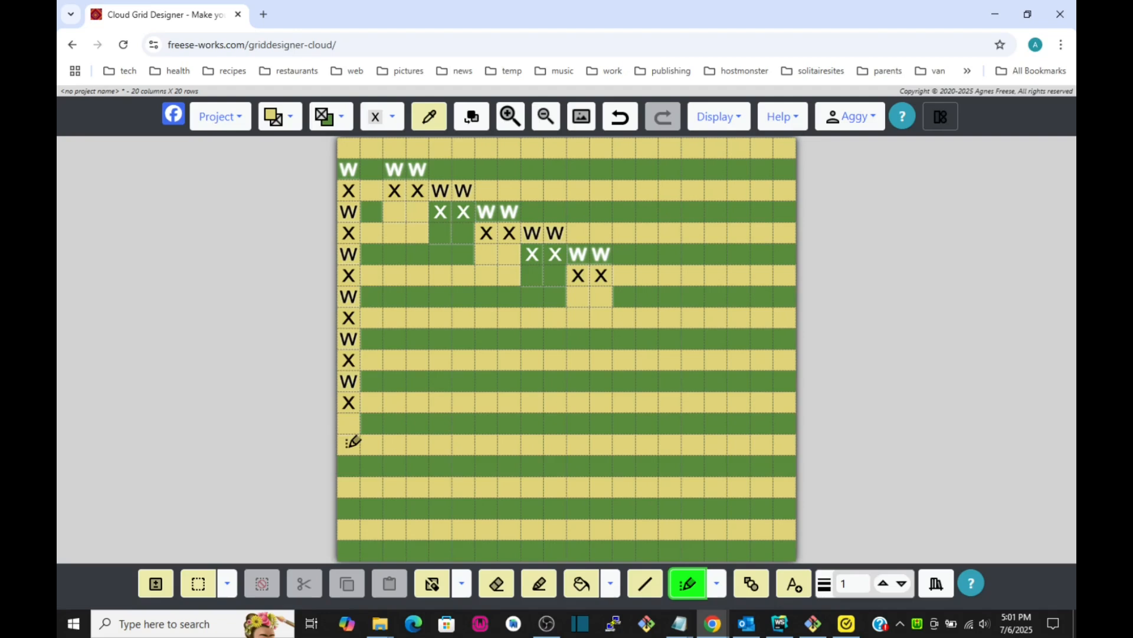
left_click(352, 442)
left_click(354, 486)
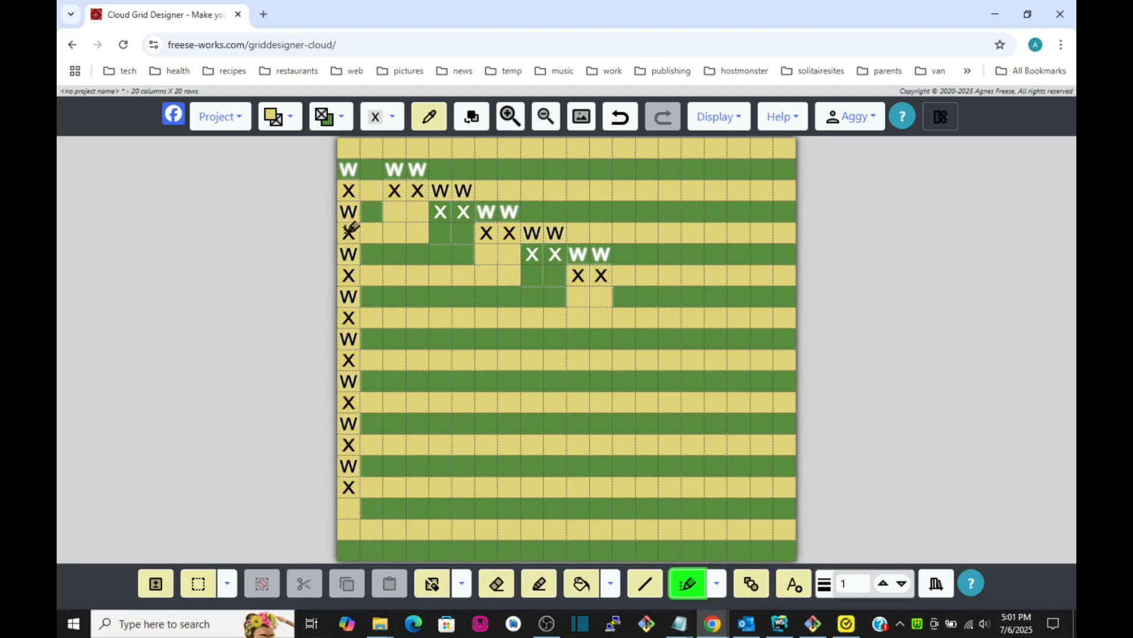
- Choose the dot design symbol and place it in row 1, column 1 of the grid
left_click(397, 120)
left_click(338, 202)
left_click(347, 150)
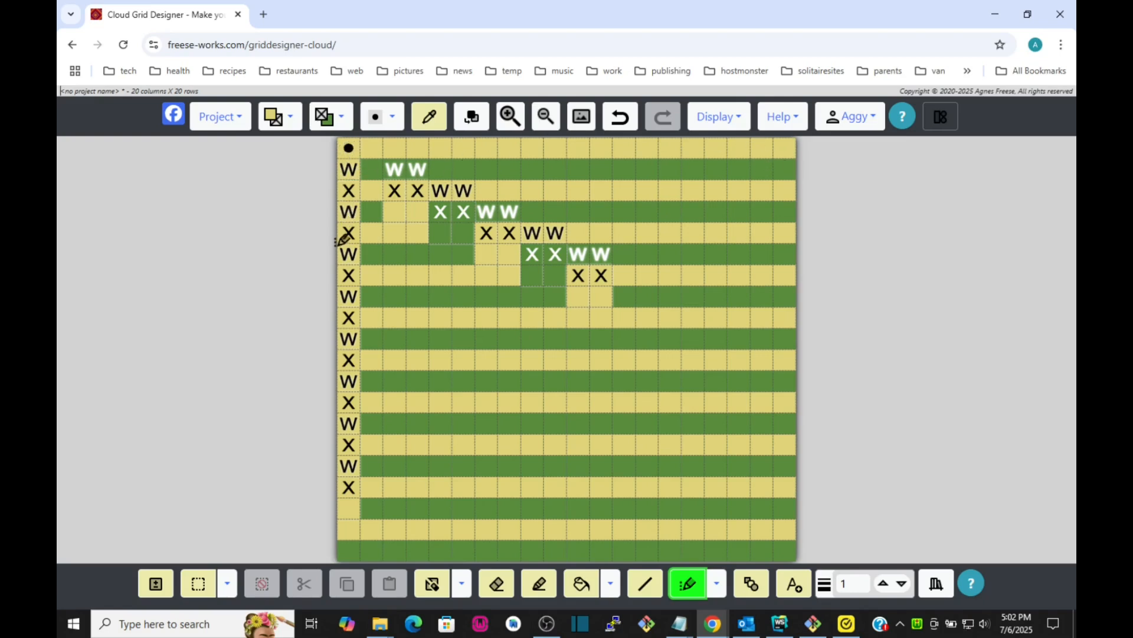
- Undo all the symbols drawn in column 1, keeping the descending staircase pattern
left_click(623, 118)
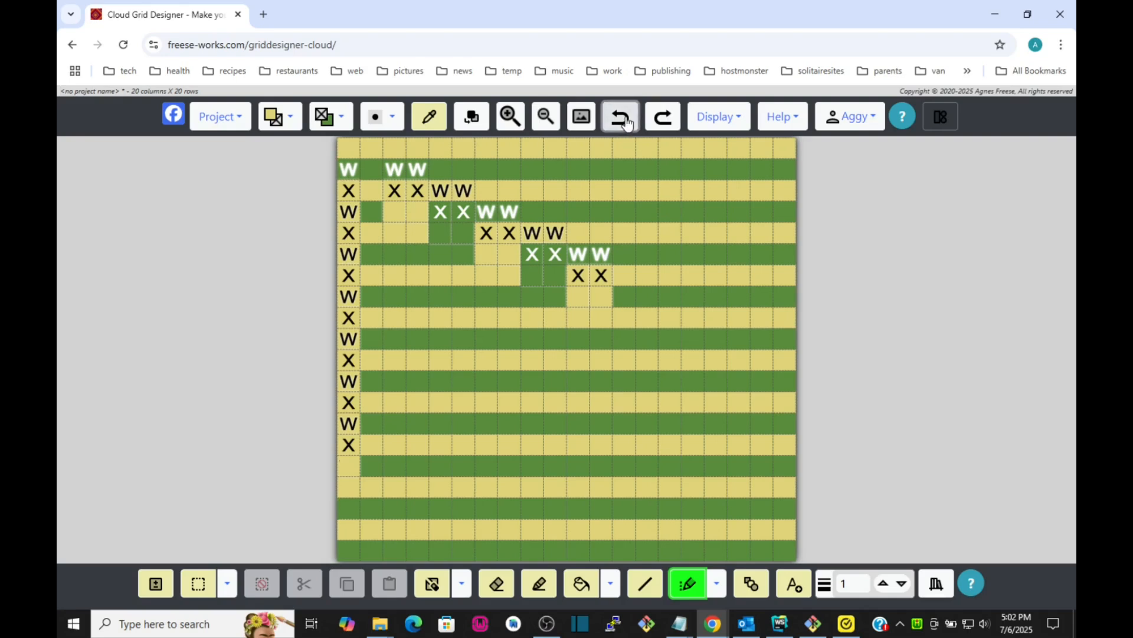
left_click(622, 118)
left_click(622, 118)
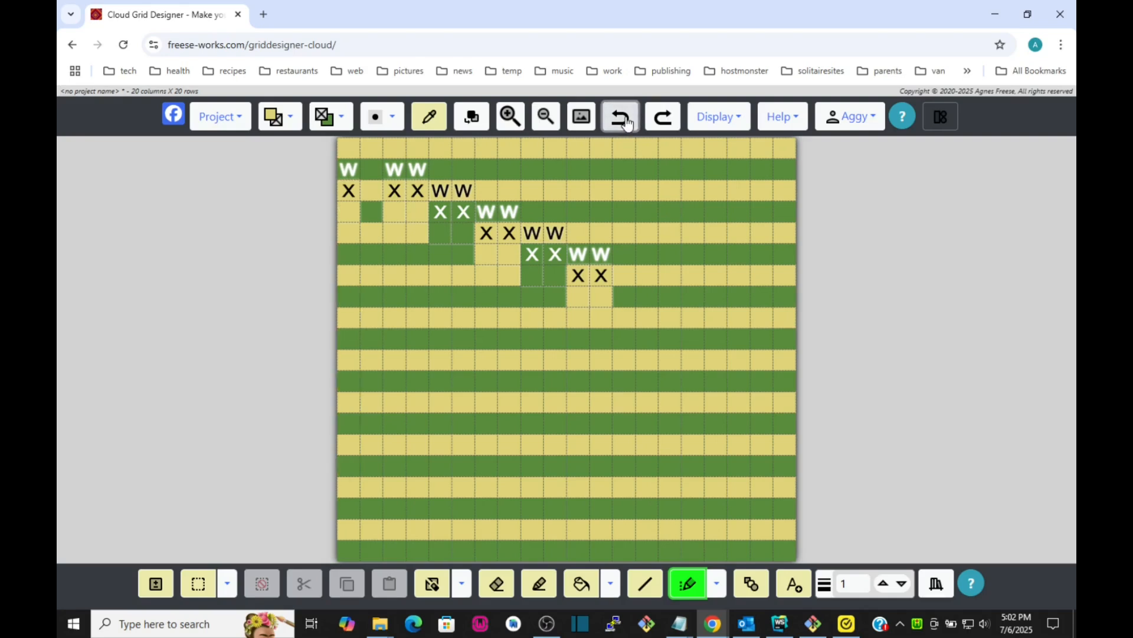
left_click(623, 118)
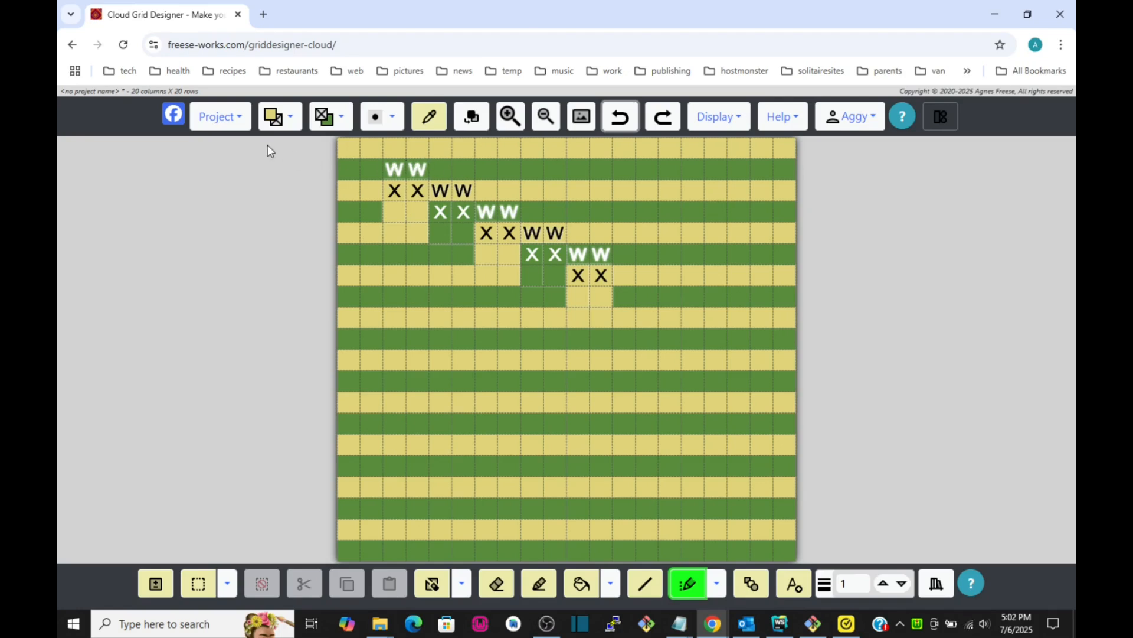
- Find and open the saved project "mosaic" (40 x 25), discarding the unsaved changes to the current project
left_click(214, 118)
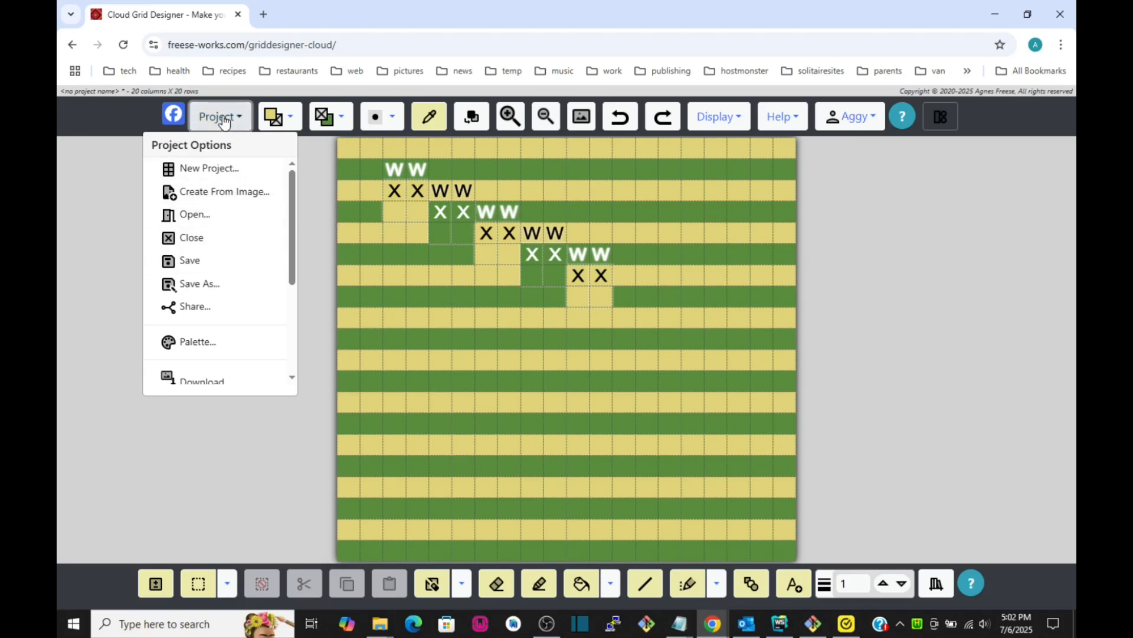
left_click(189, 215)
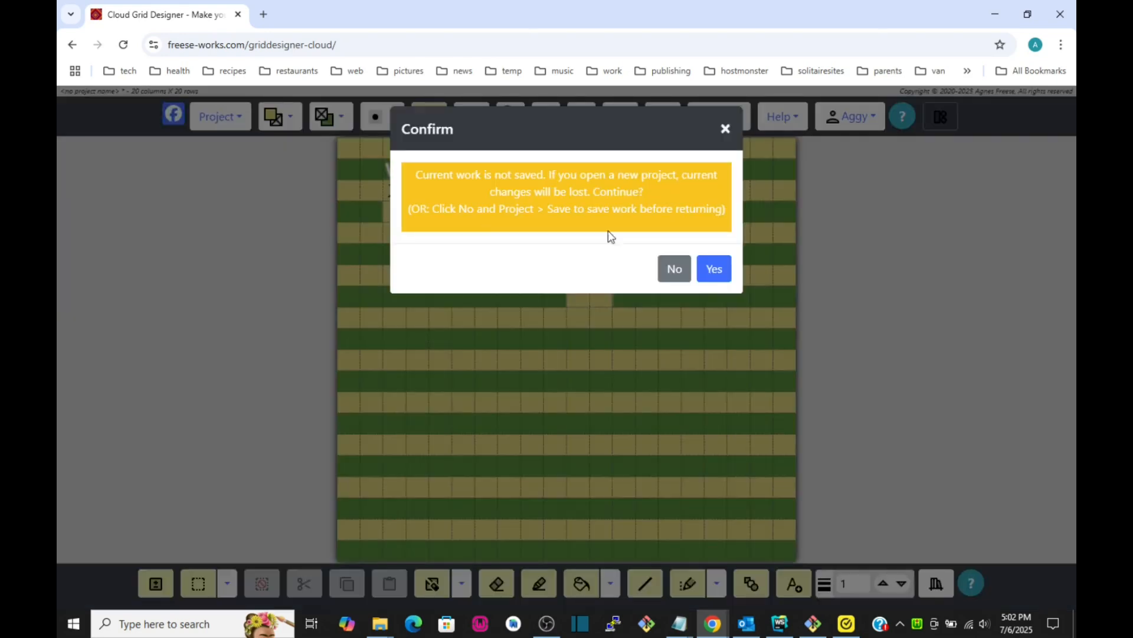
left_click(720, 275)
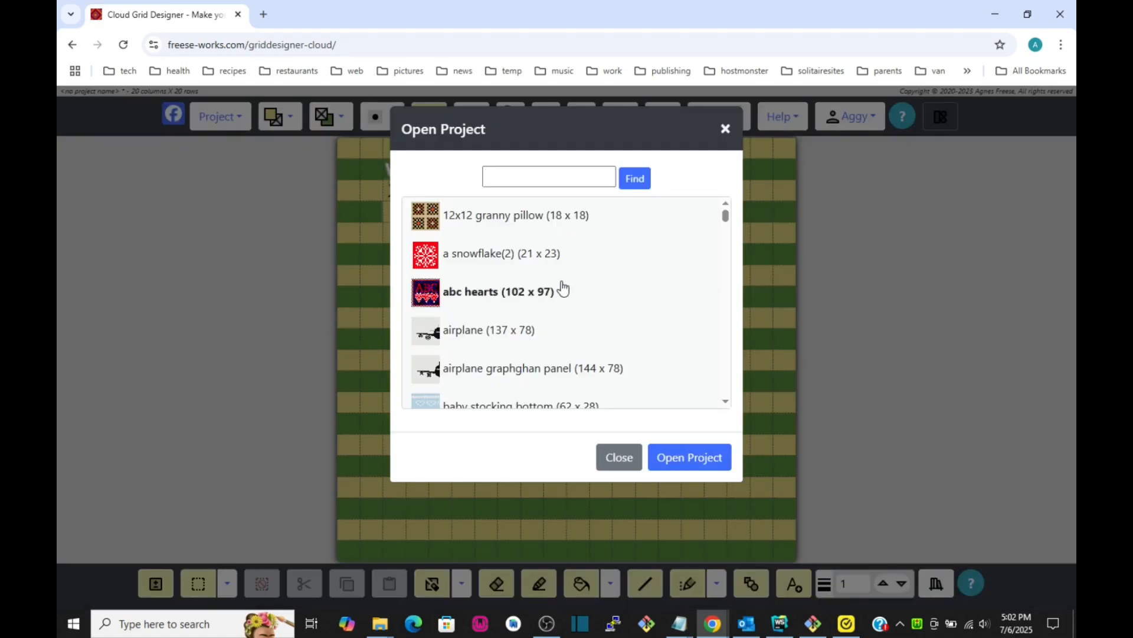
left_click(532, 172)
type("m")
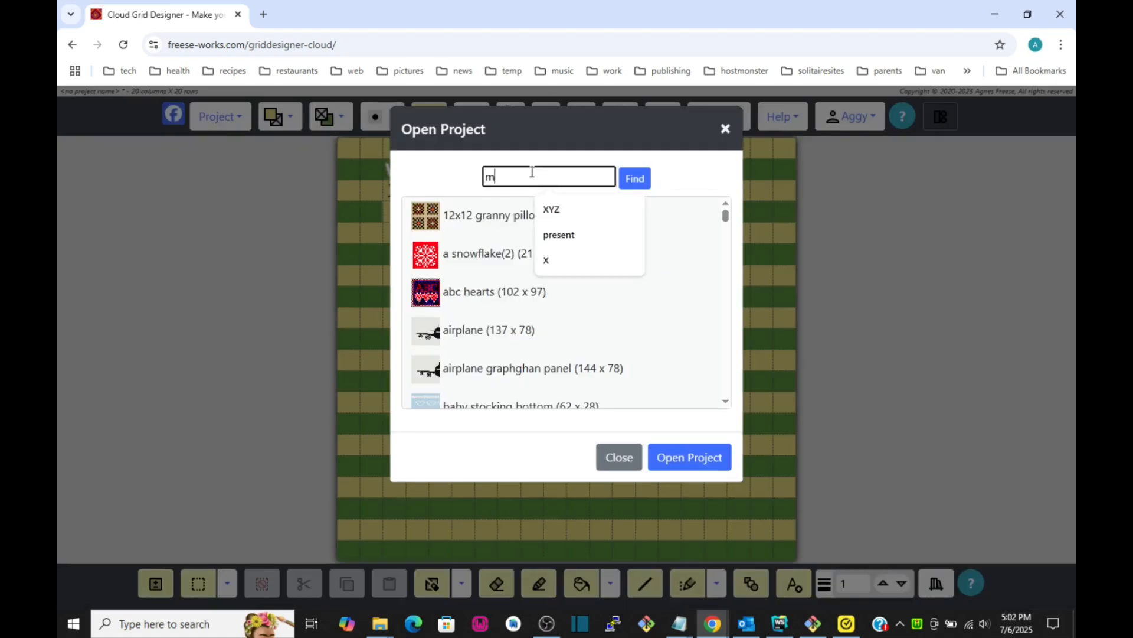
type("osaic")
left_click(637, 183)
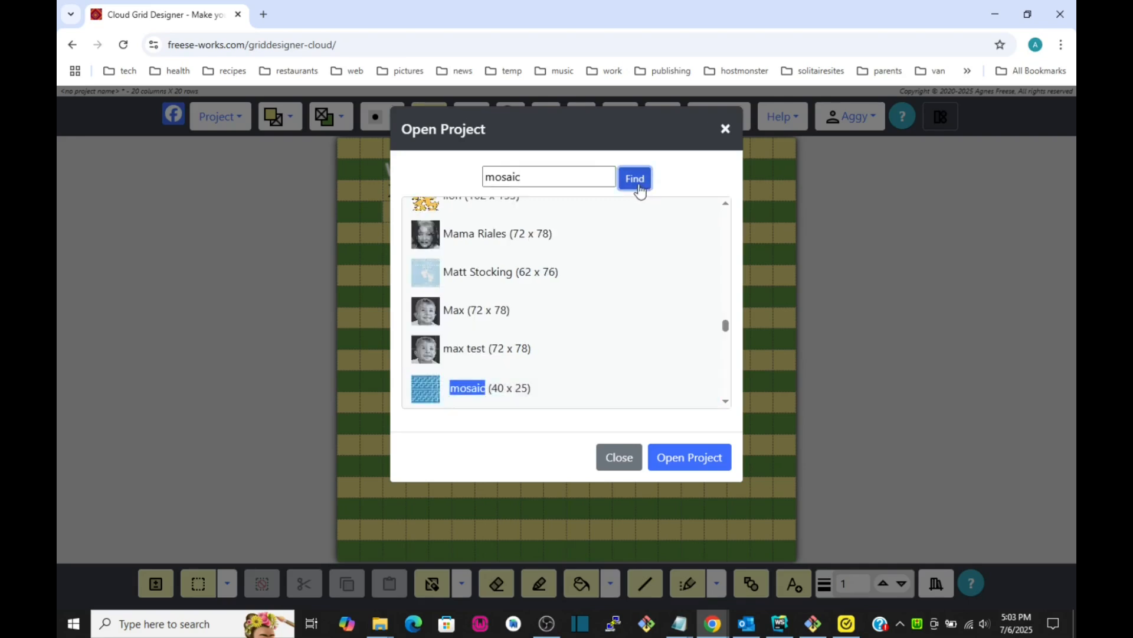
left_click(430, 395)
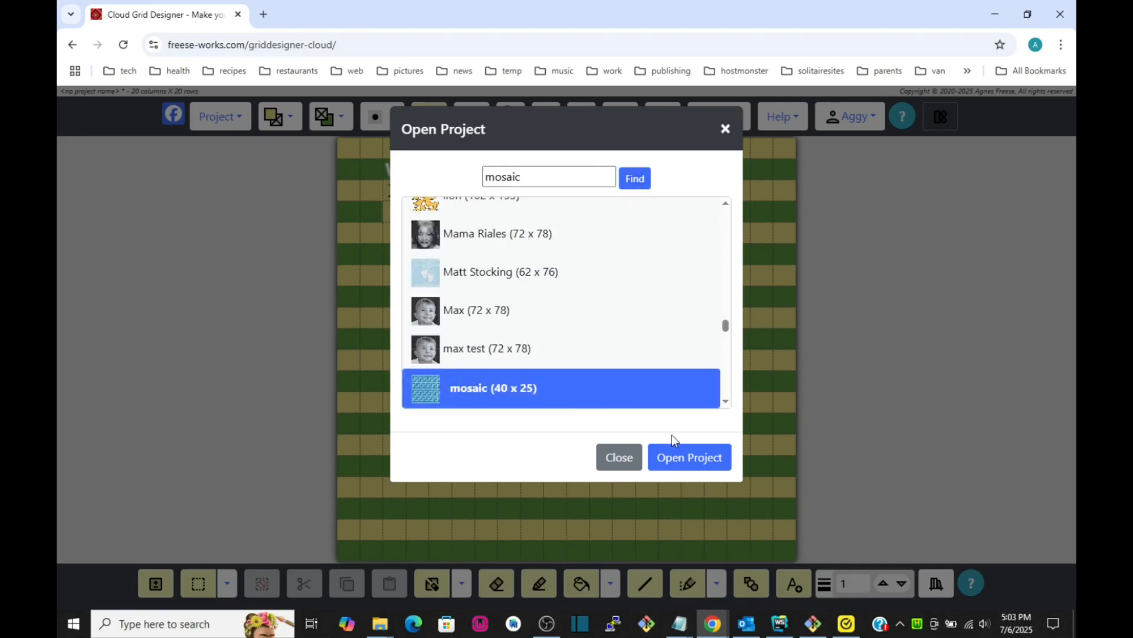
left_click(689, 461)
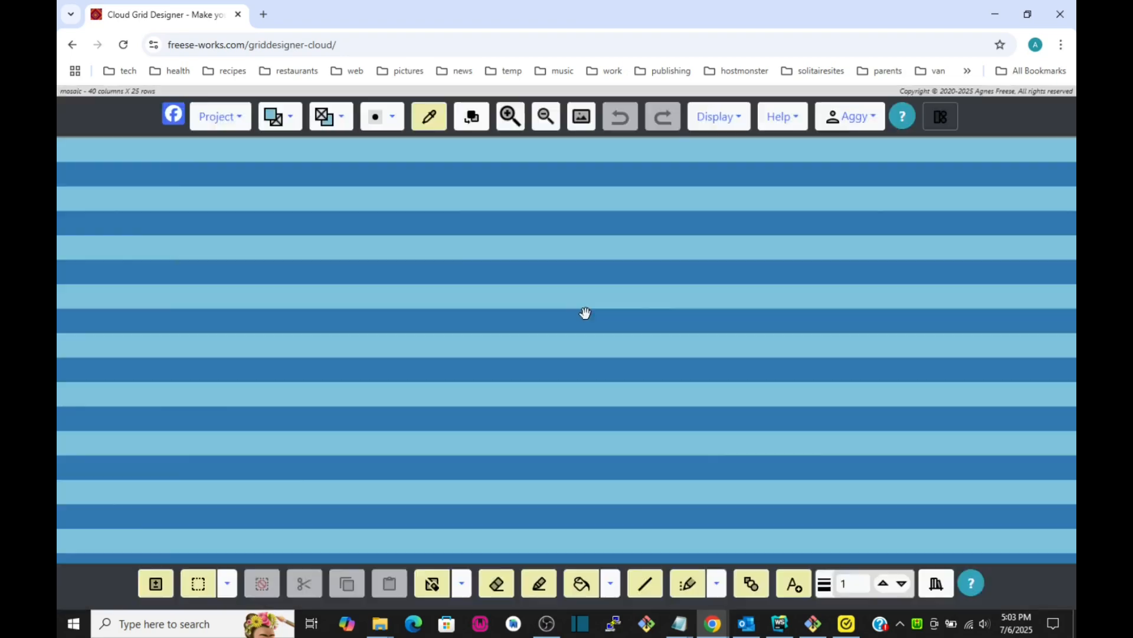
left_click(582, 117)
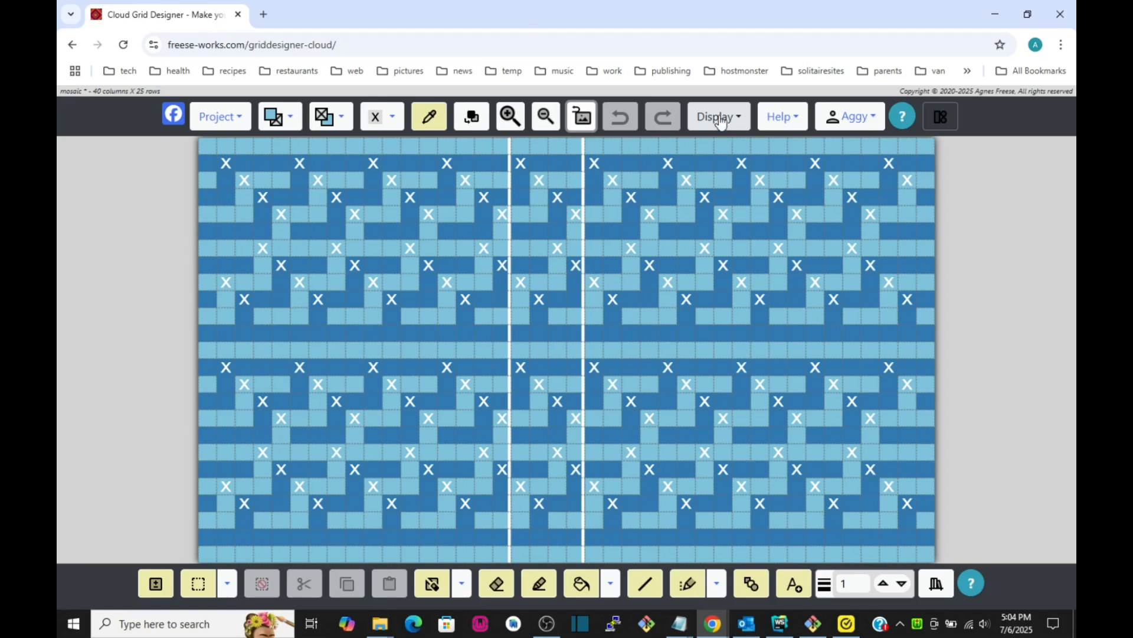
- Change the project type to Reverse Mosaic Overlay Crochet with the approximate single crochet gauge for medium/4 yarn, and accept the change
left_click(719, 118)
scroll(715, 255, "down", 3)
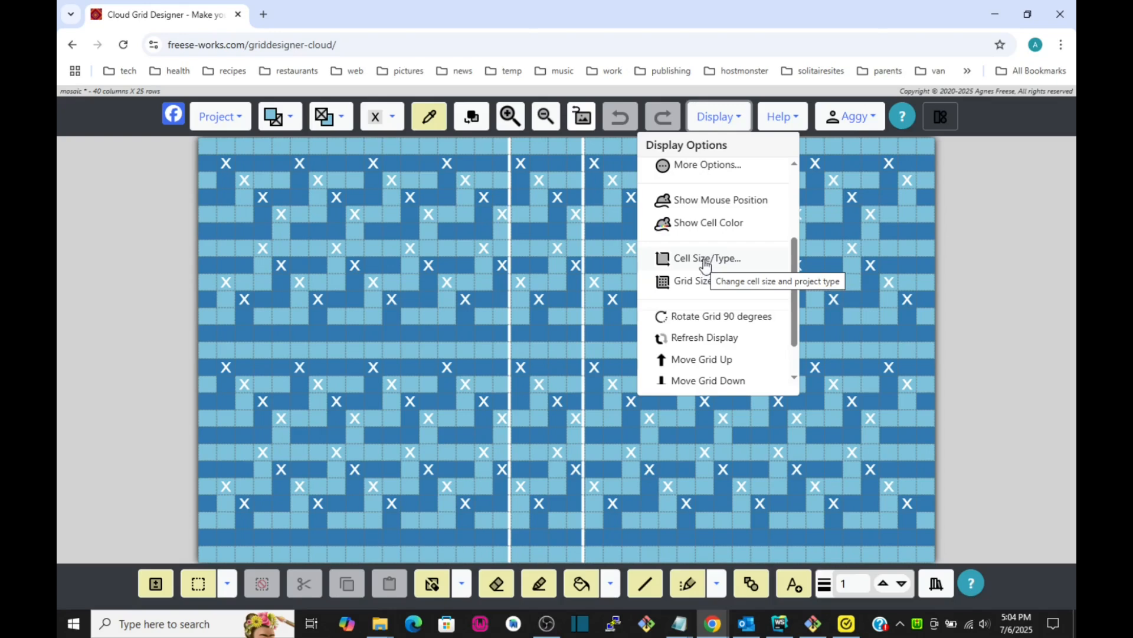
left_click(706, 263)
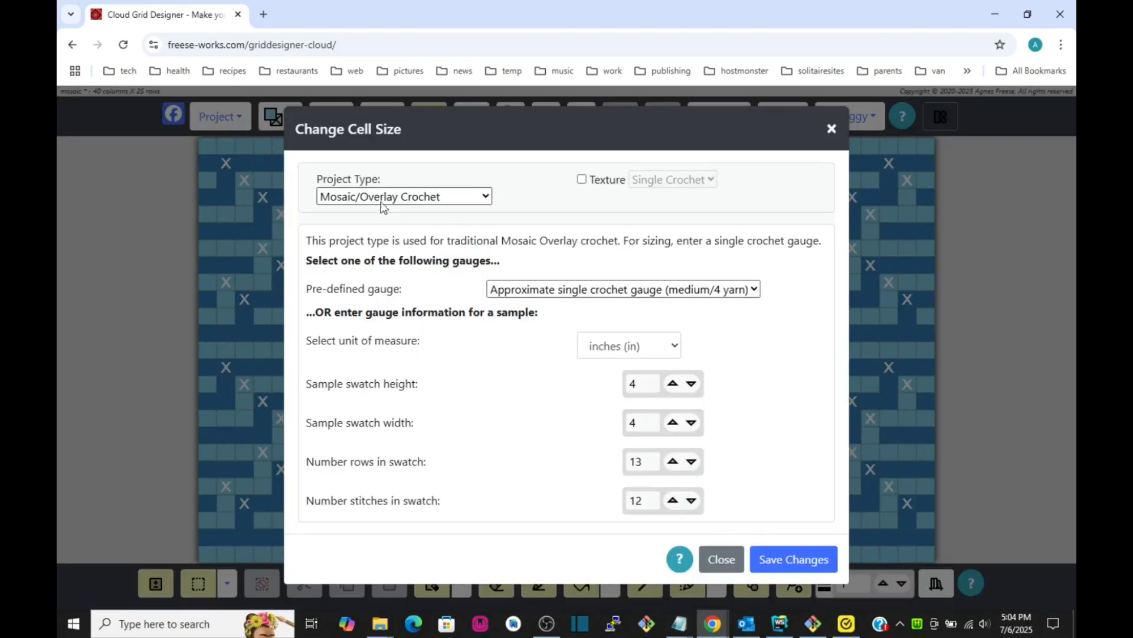
left_click(447, 200)
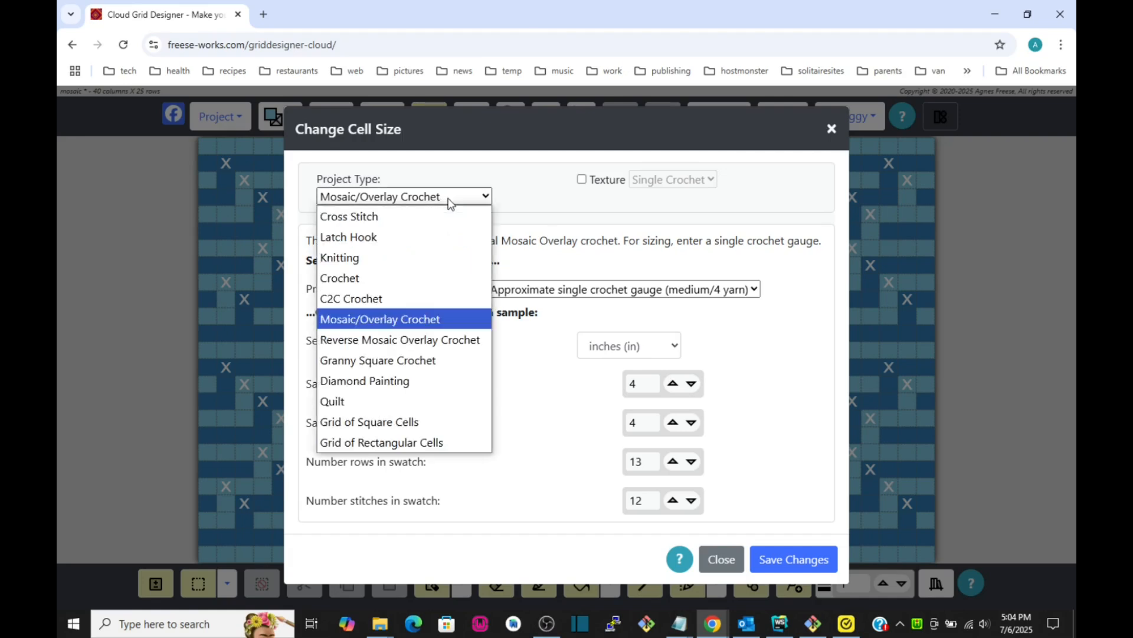
left_click(440, 342)
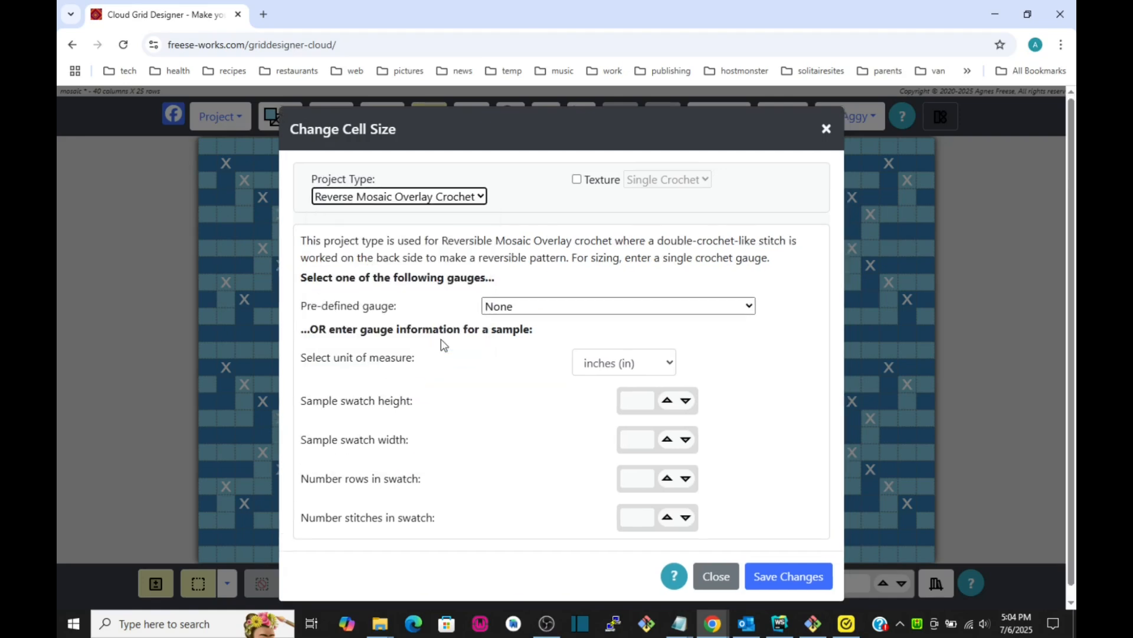
left_click(561, 308)
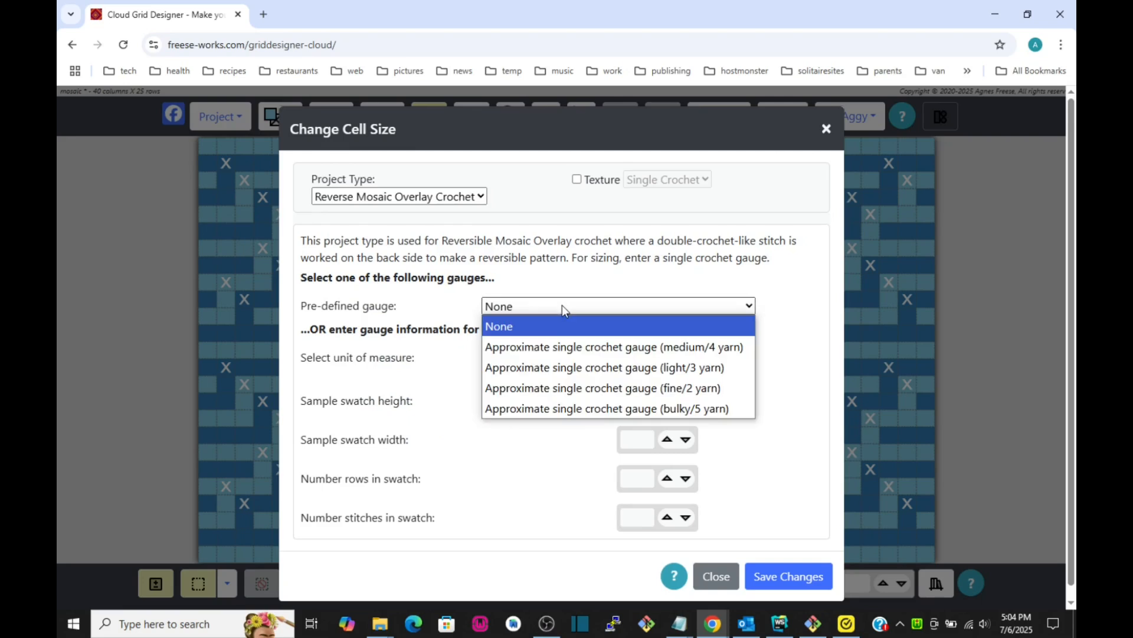
left_click(573, 350)
scroll(810, 394, "down", 1)
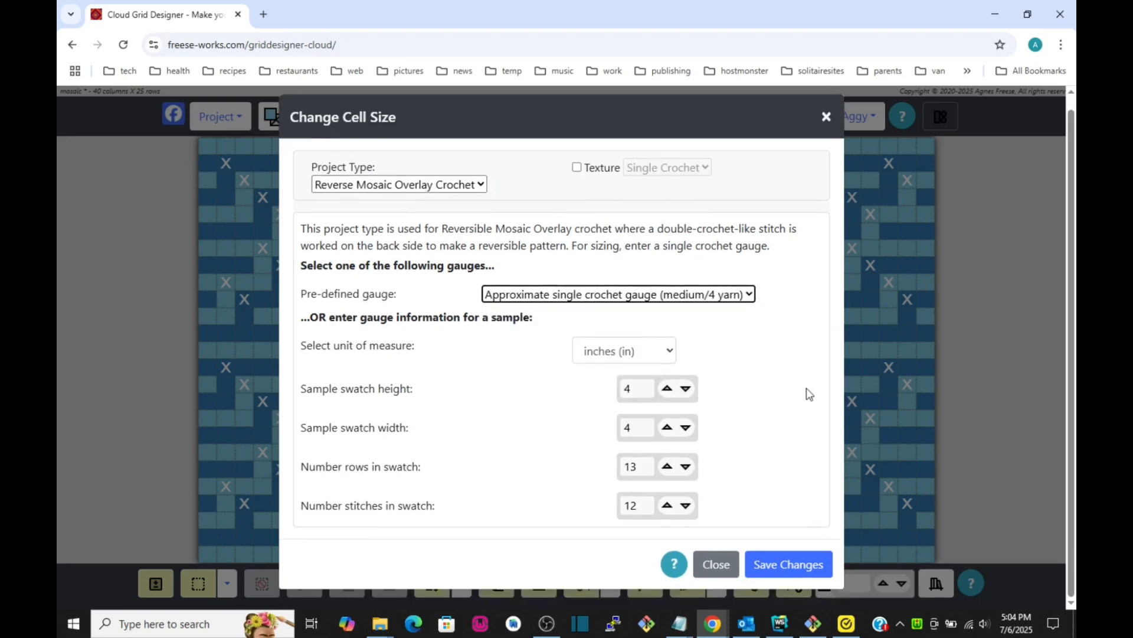
left_click(792, 568)
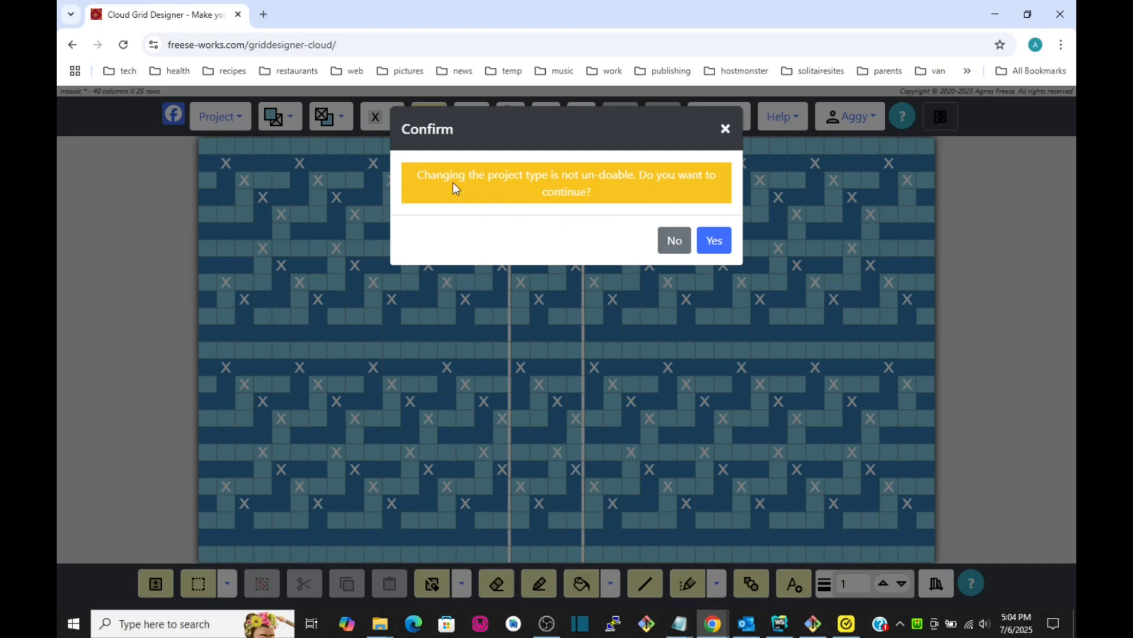
left_click(716, 242)
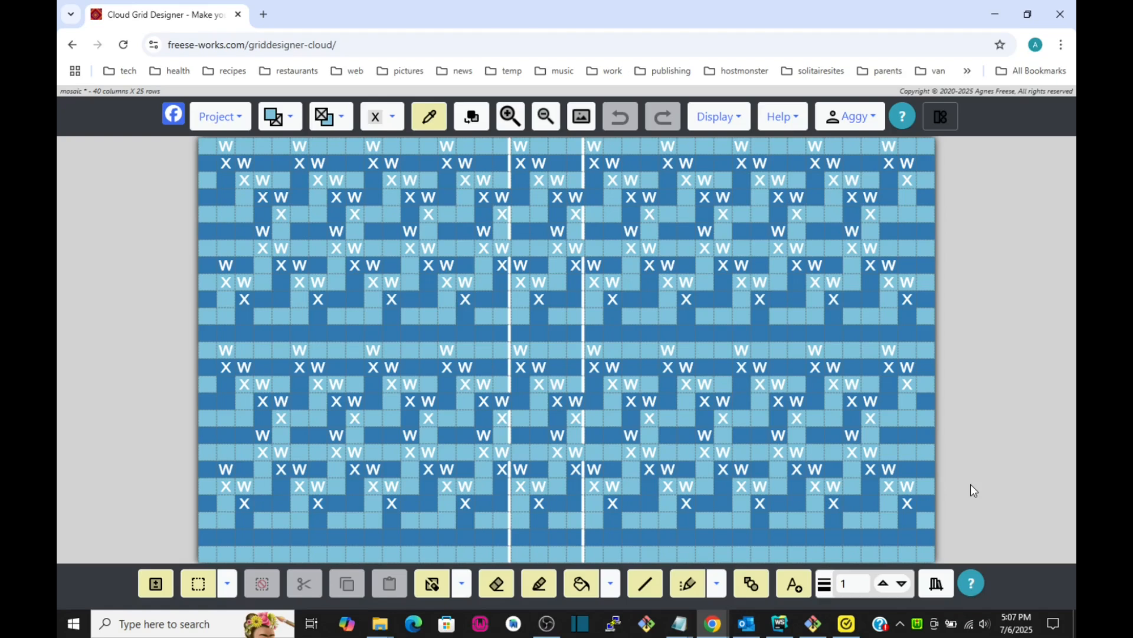
- Show the floating palette and expand its Design Symbol section
left_click(718, 120)
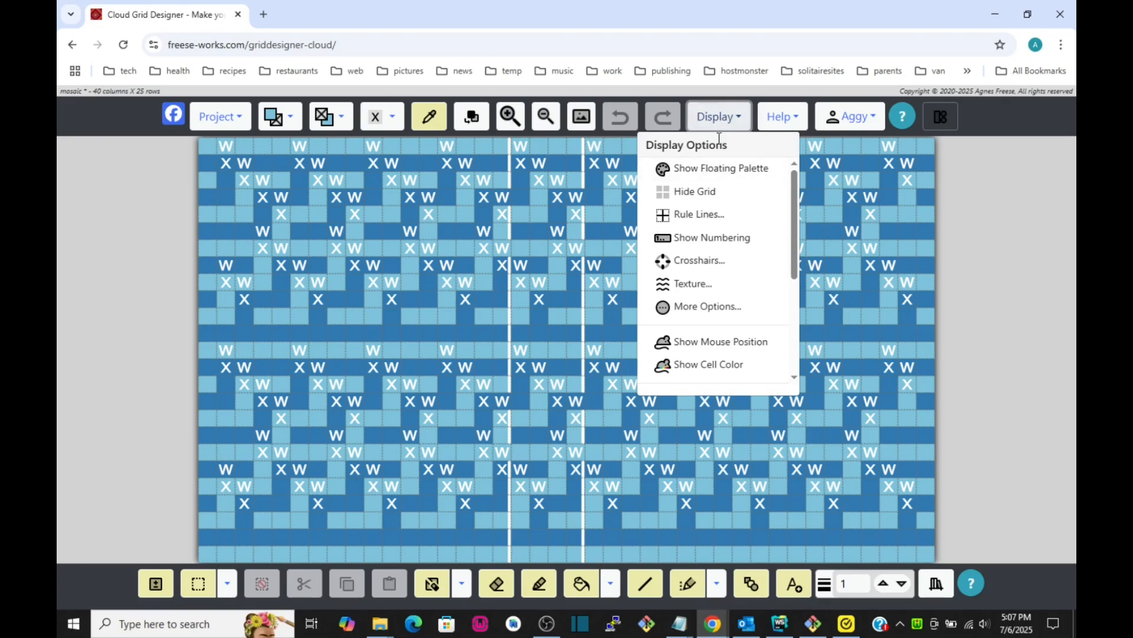
left_click(389, 118)
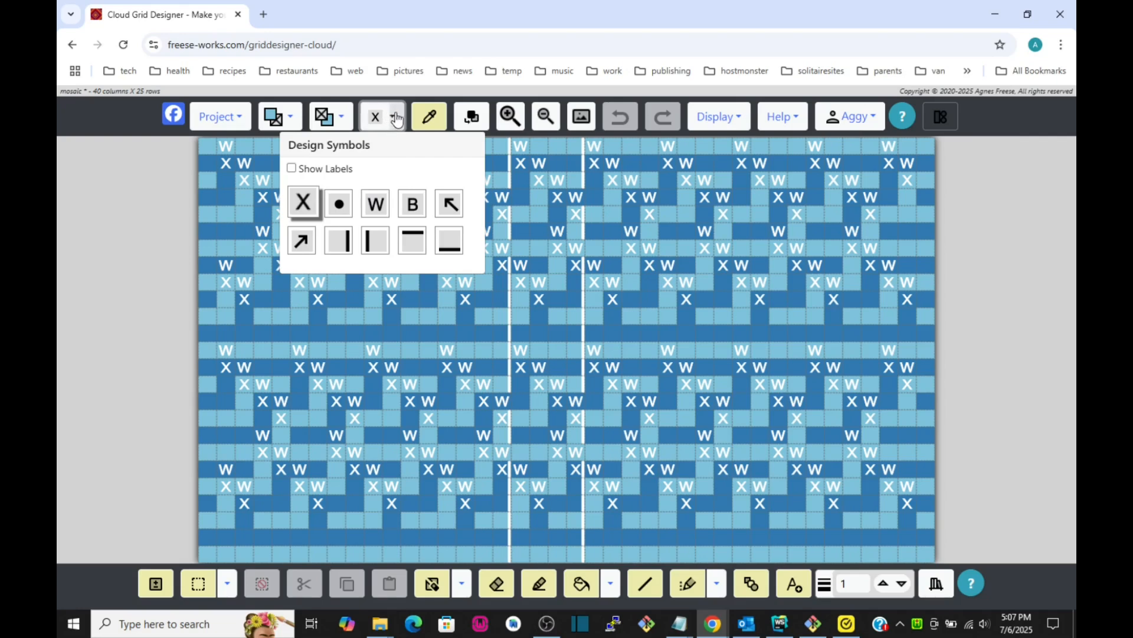
left_click(726, 121)
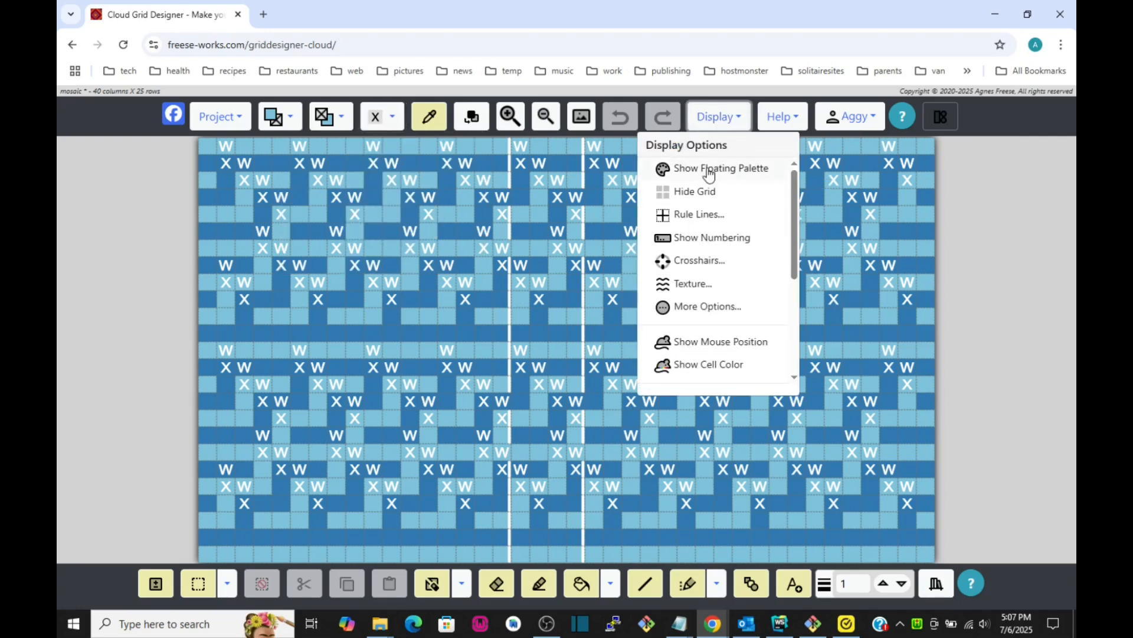
left_click(711, 170)
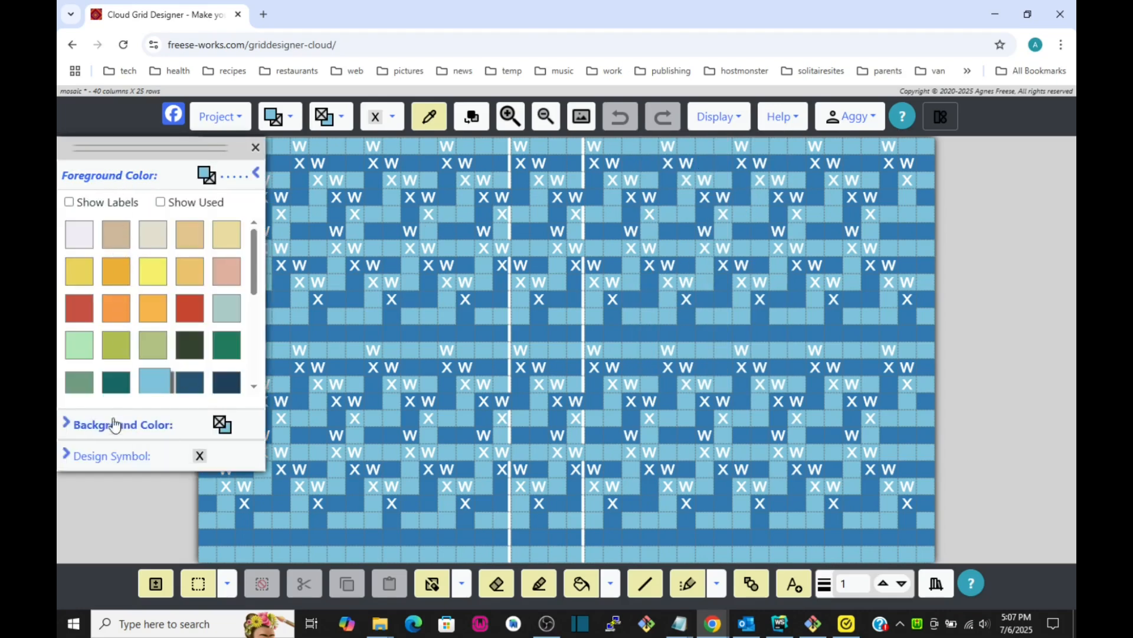
left_click(112, 430)
left_click(112, 456)
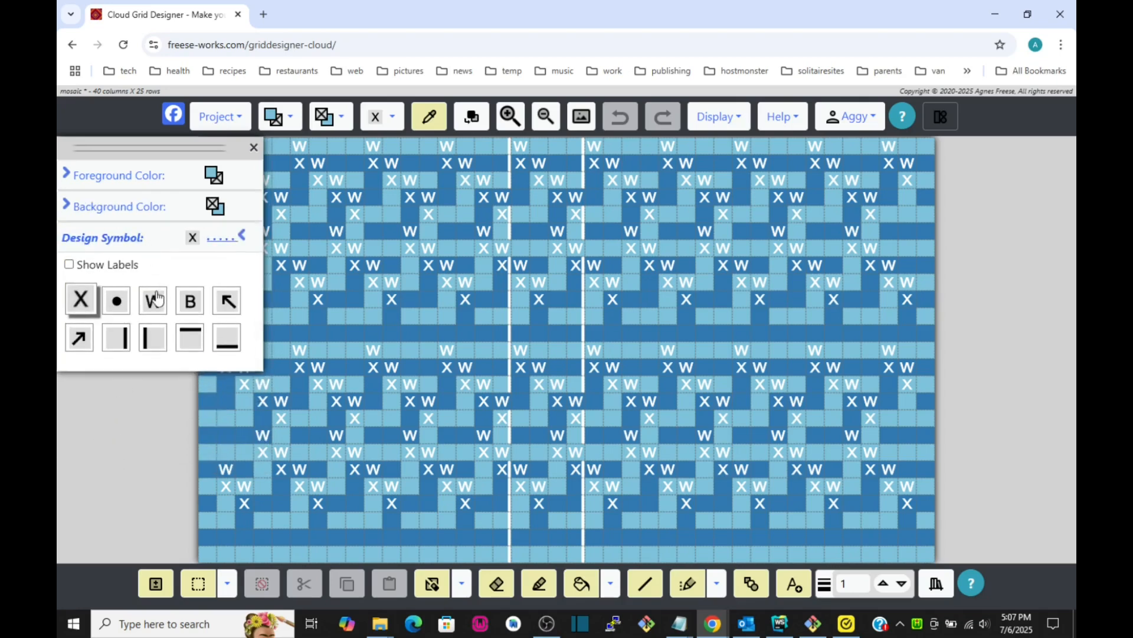
- Draw a dot symbol in the grid's top row at column 16, counting from the left edge
left_click(118, 304)
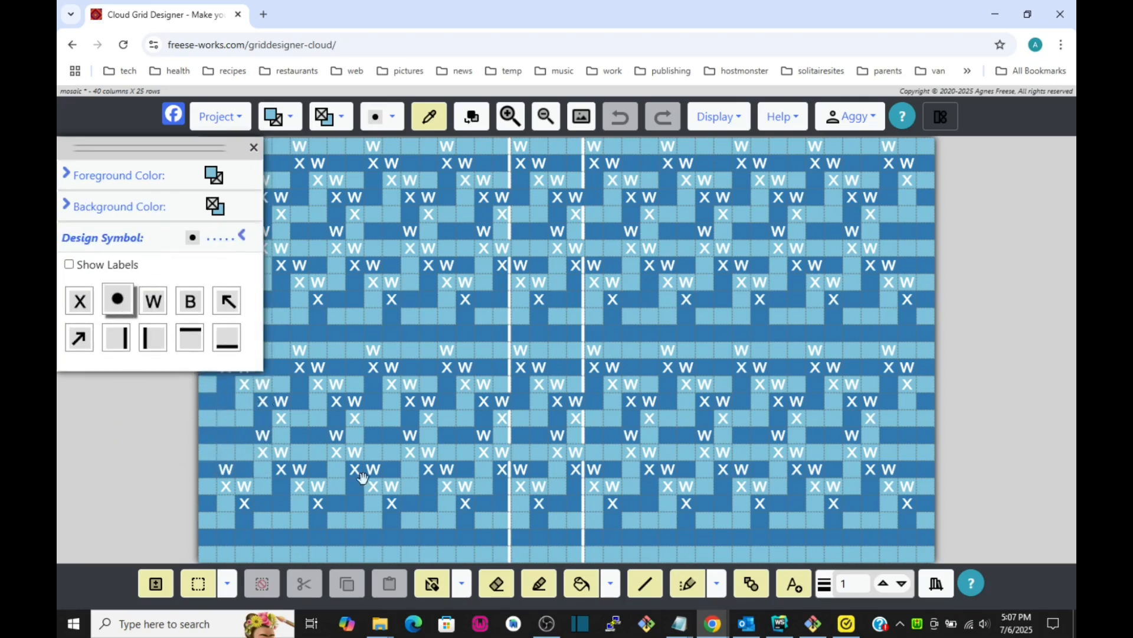
left_click(685, 585)
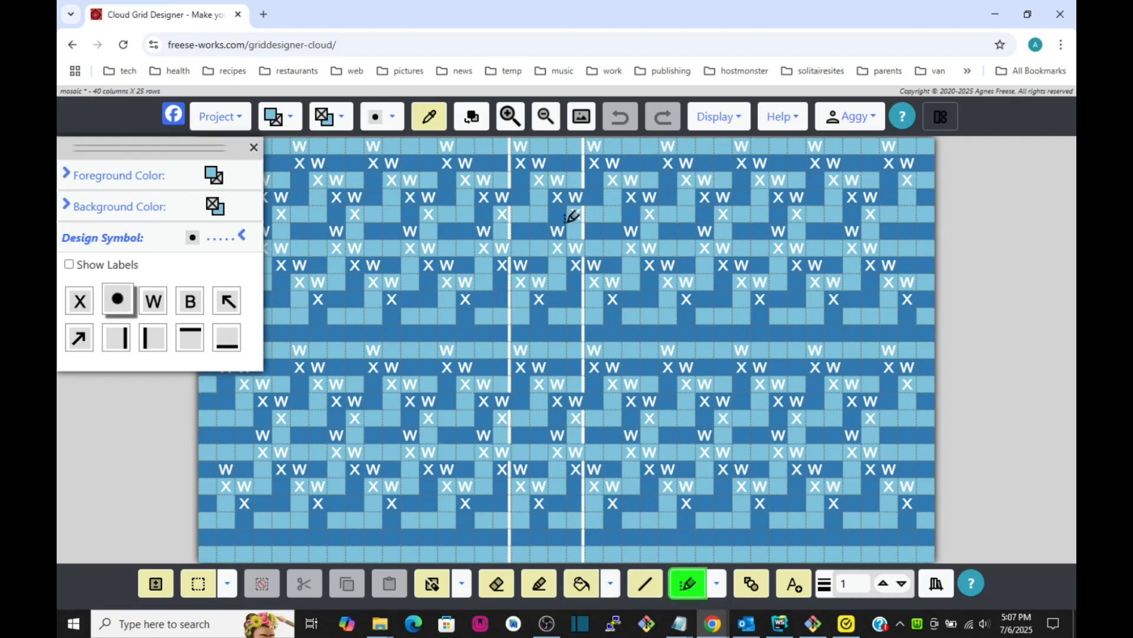
left_click(465, 145)
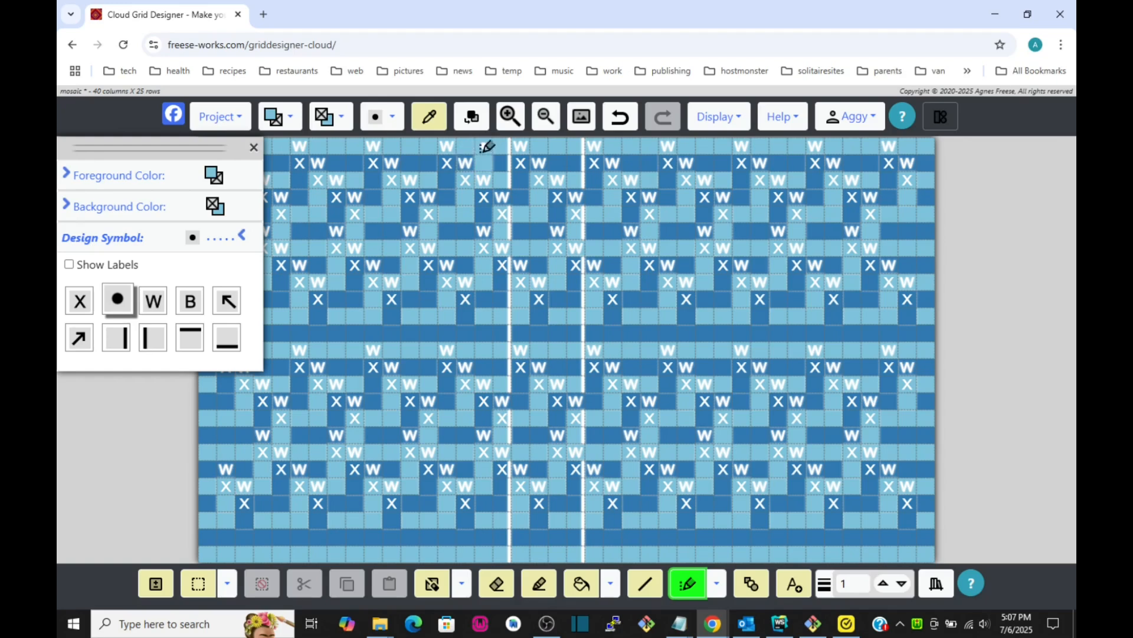
left_click(483, 147)
- Try erasing symbols by type with X as the design symbol, in column 14 from the left of the second row from the top
left_click(81, 302)
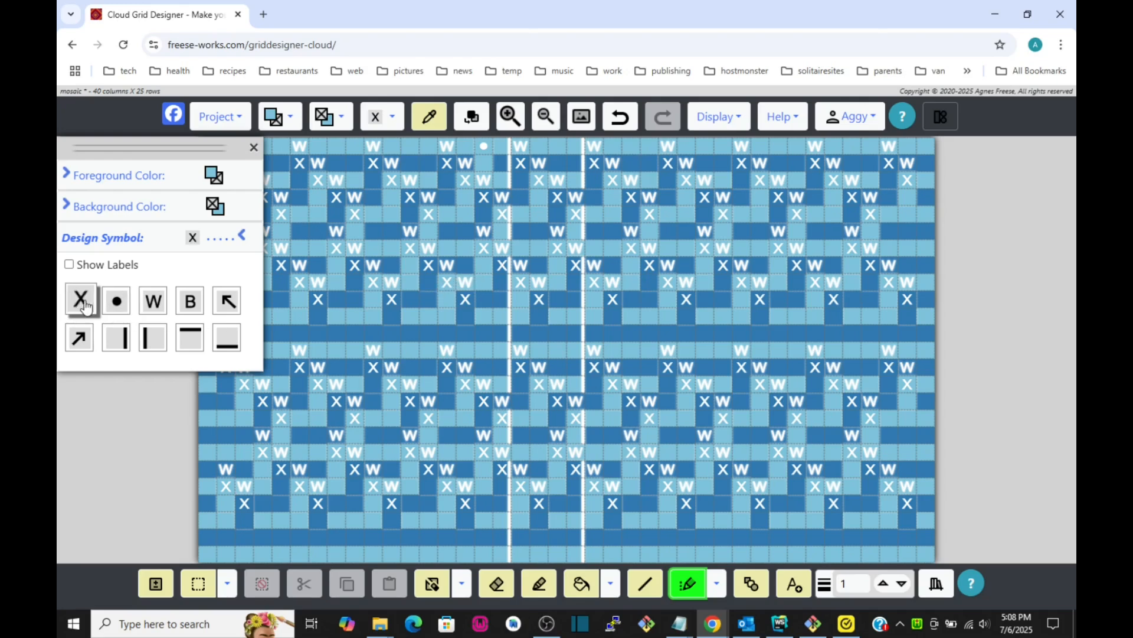
left_click(719, 586)
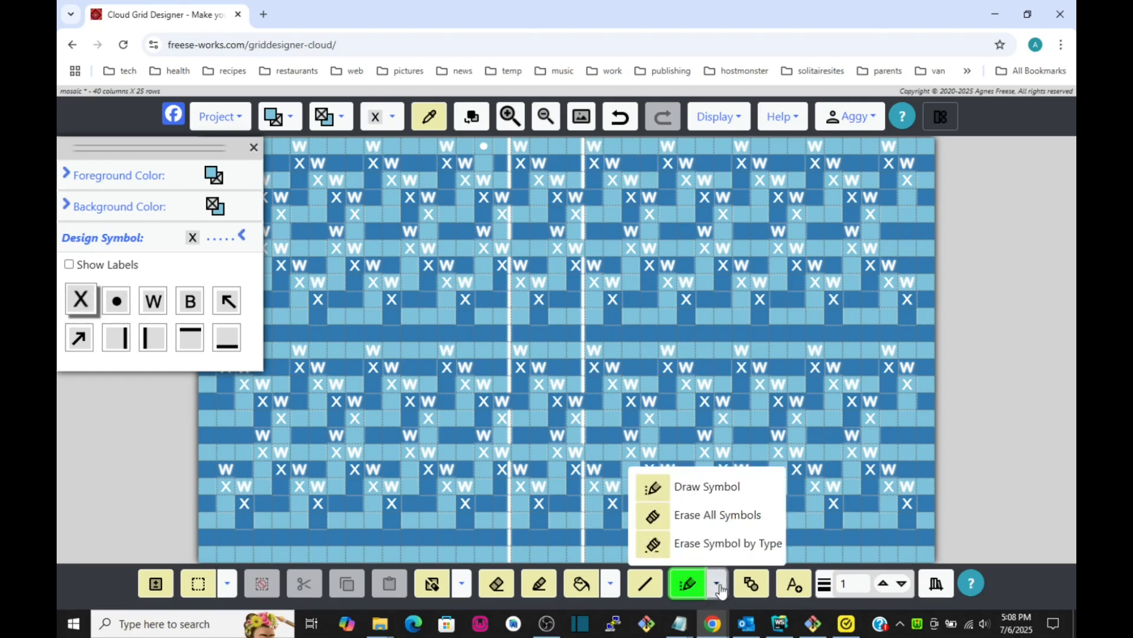
left_click(656, 549)
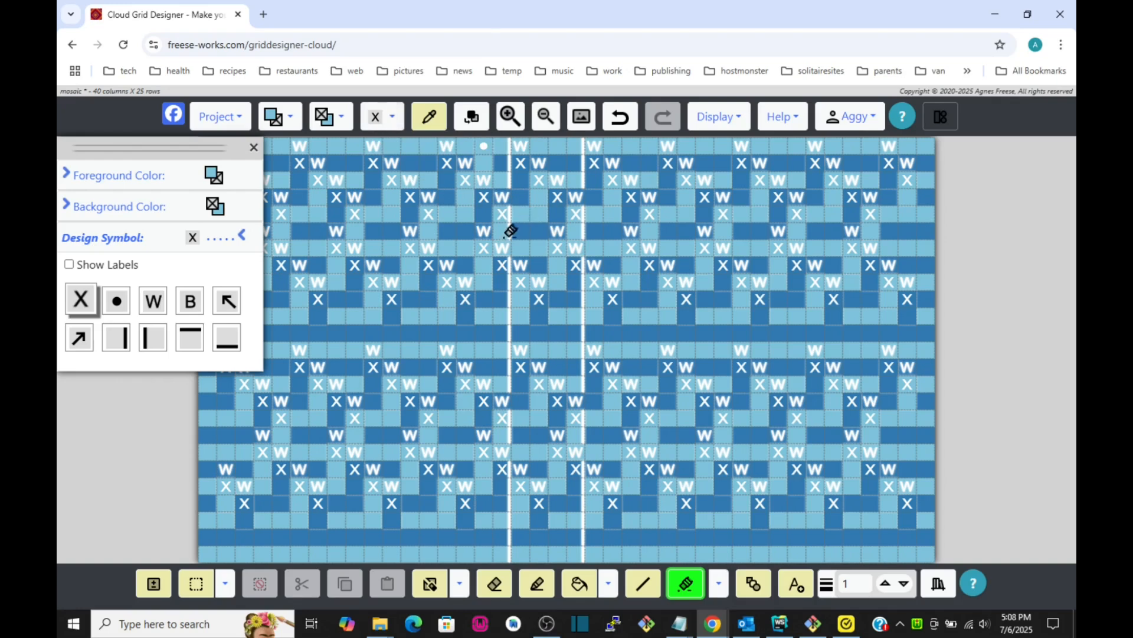
left_click(449, 162)
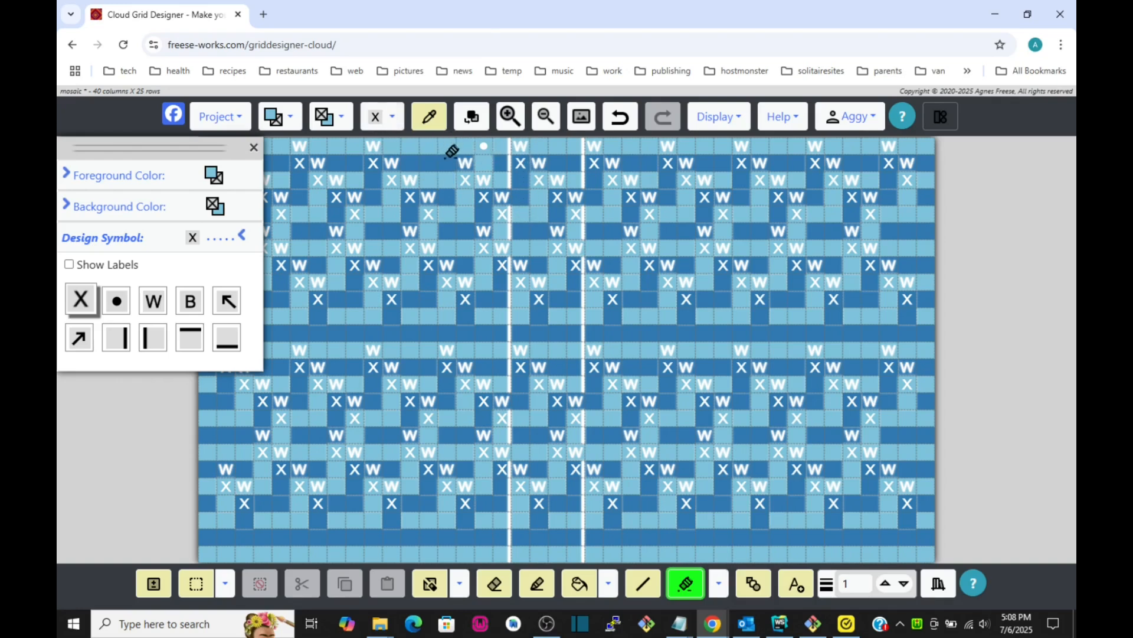
- Undo the erase-by-type change in column 14, redo it, and undo it again
left_click(619, 117)
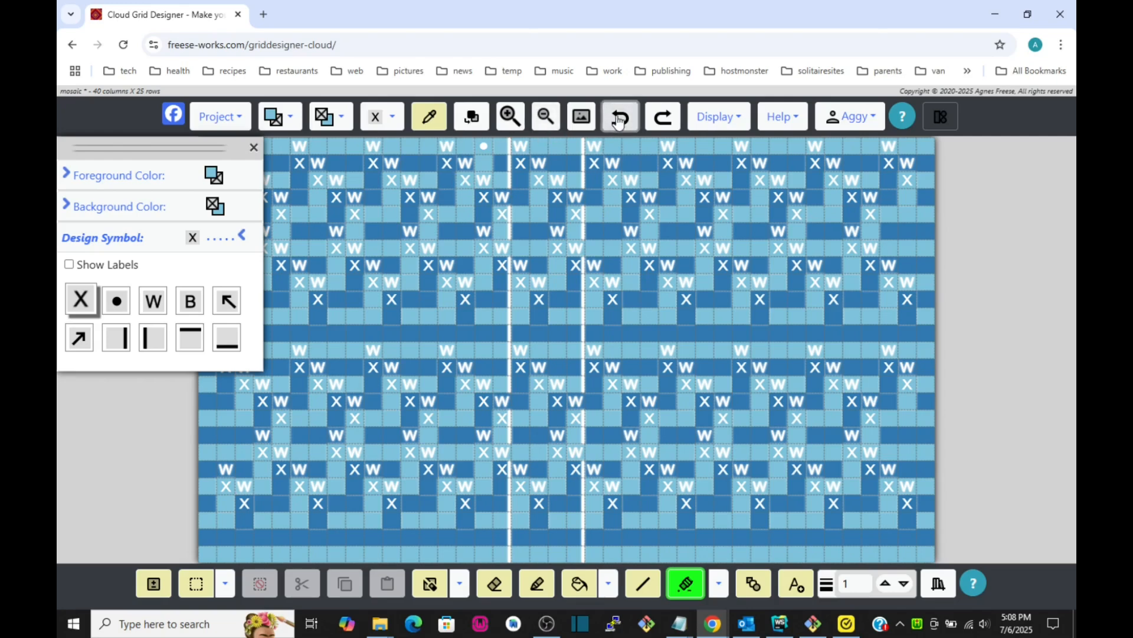
left_click(659, 118)
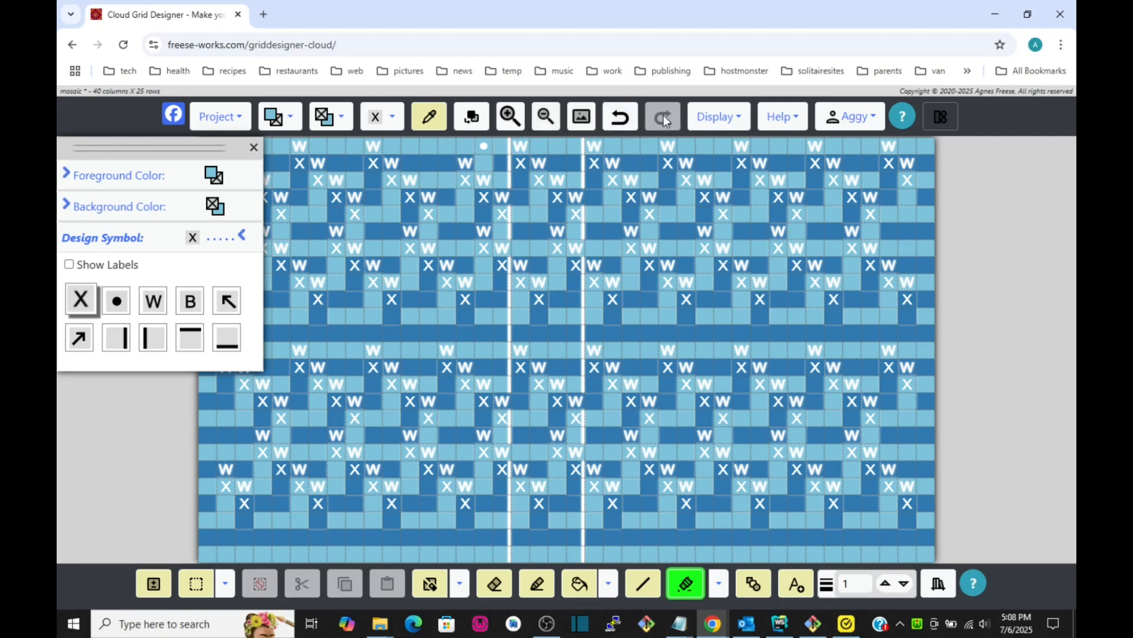
left_click(619, 117)
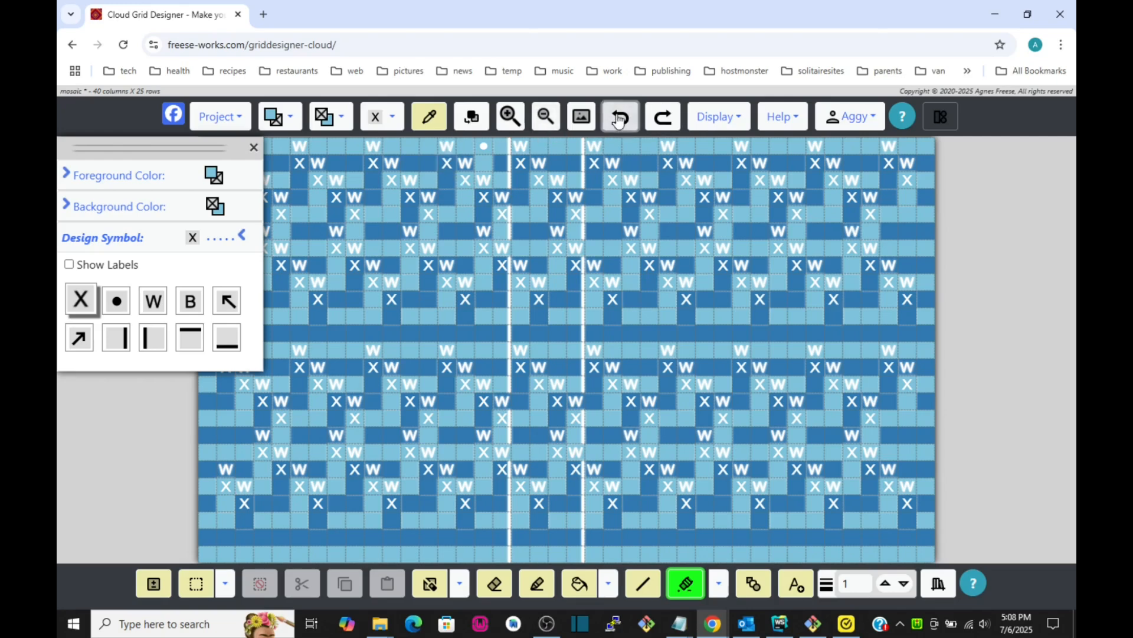
- Erase all symbol types at columns 14 and 16 of the top row, 14 and 15 of the second, and 15 and 16 of the third
left_click(714, 578)
left_click(654, 515)
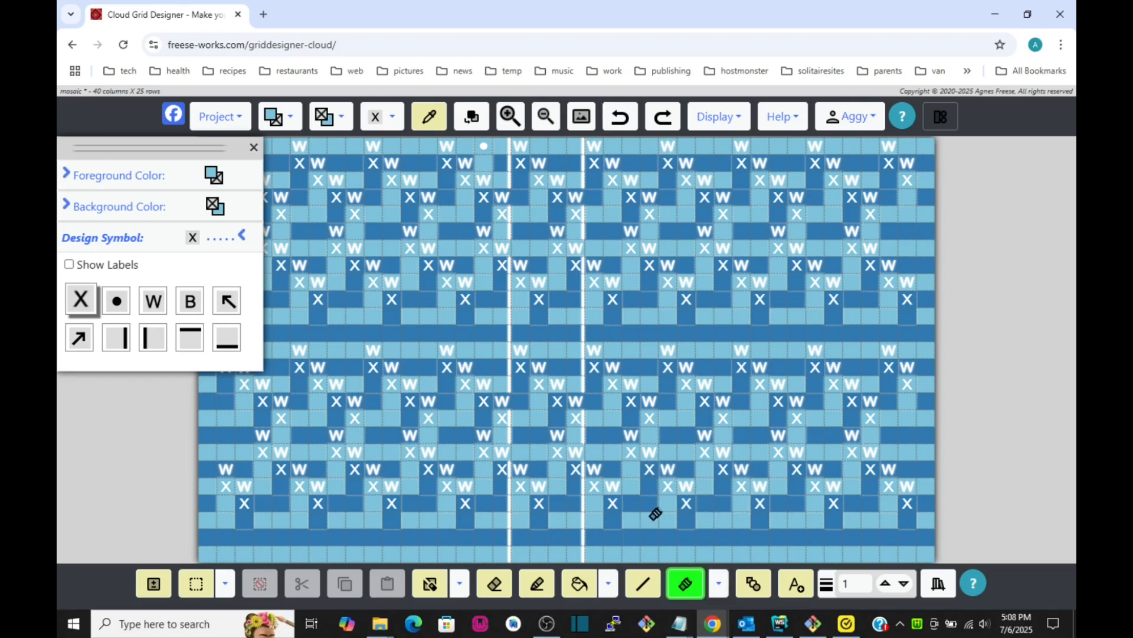
left_click(447, 148)
left_click(447, 162)
left_click(465, 162)
left_click(483, 146)
left_click(483, 177)
left_click(466, 177)
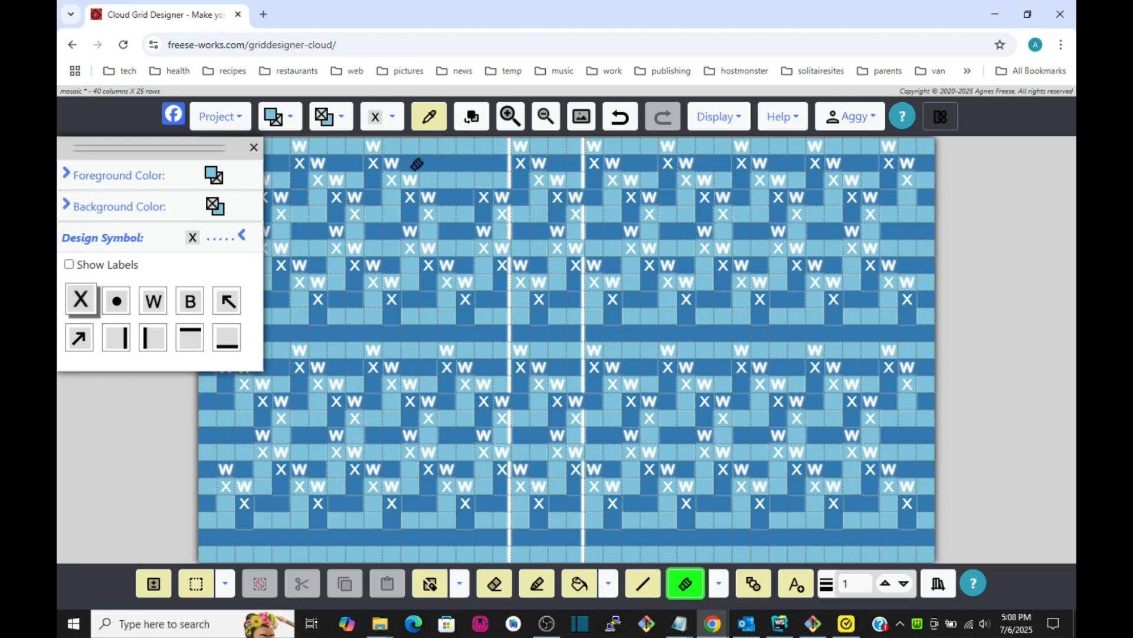
- Draw a W symbol in the grid's top row at column 13, counting from the left edge
left_click(153, 302)
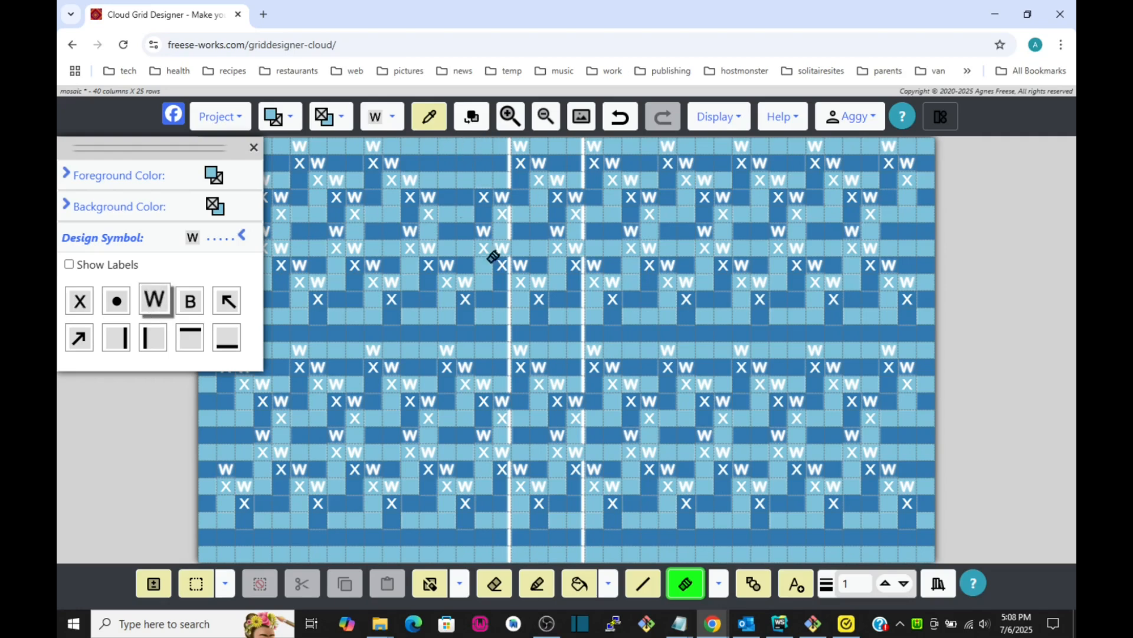
left_click(718, 584)
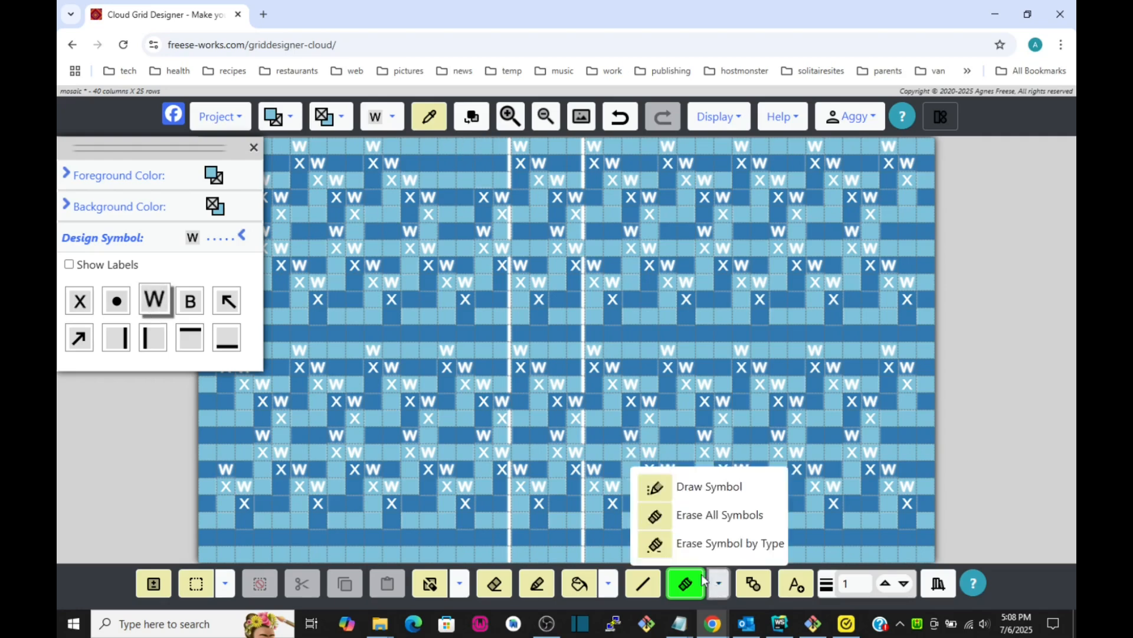
left_click(654, 485)
left_click(428, 146)
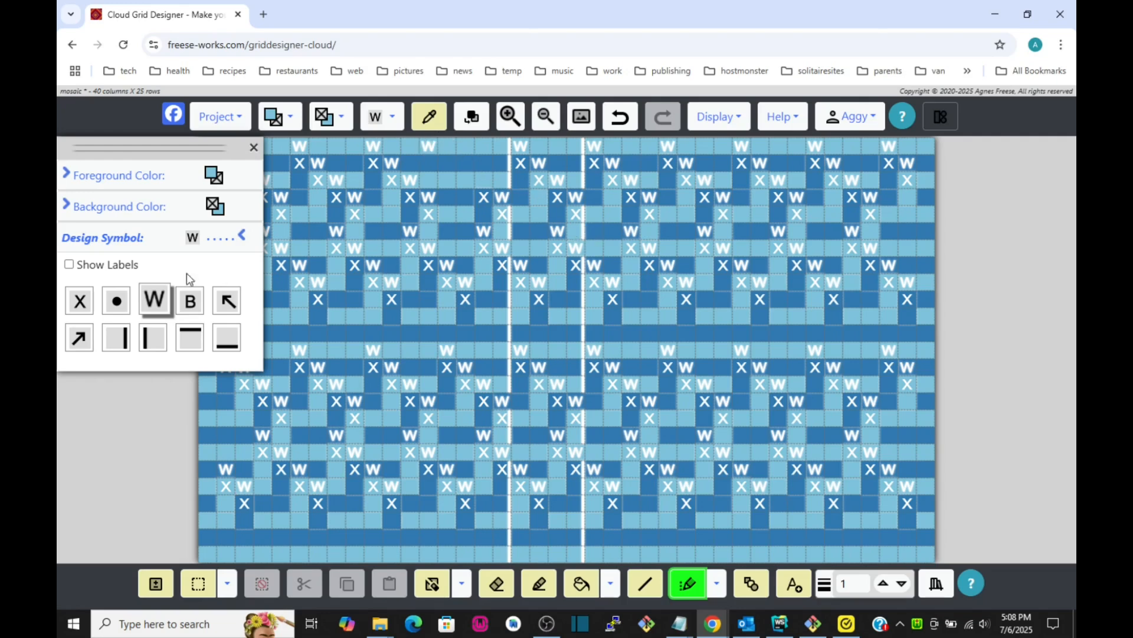
- Move the floating palette slightly, close it, and turn off the Draw Symbol tool
left_click_drag(128, 143, 149, 144)
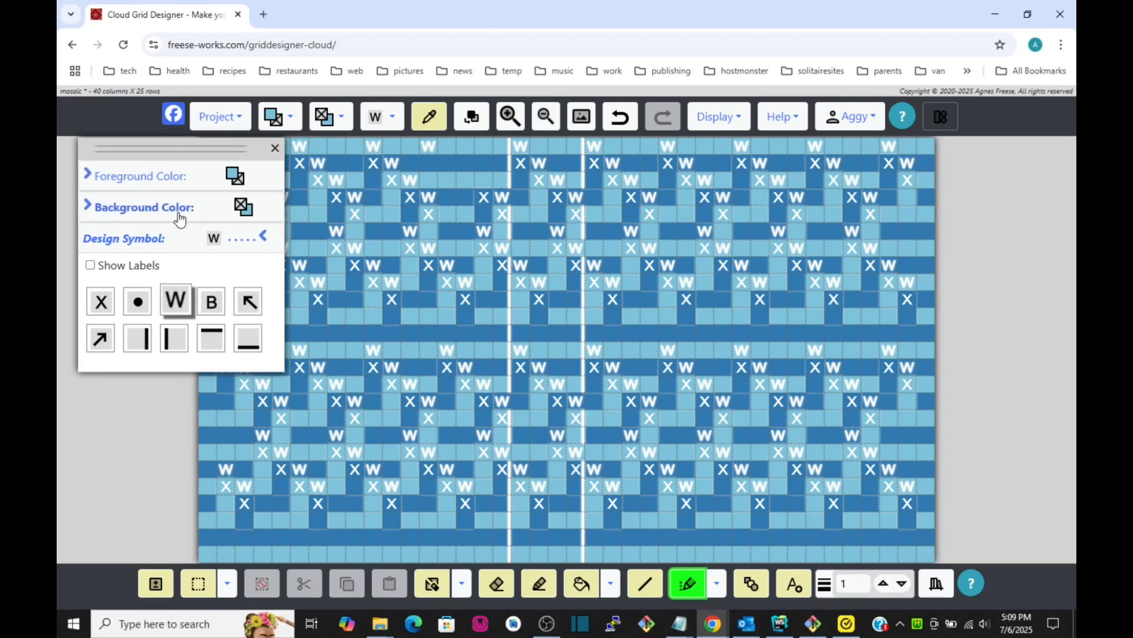
left_click(275, 151)
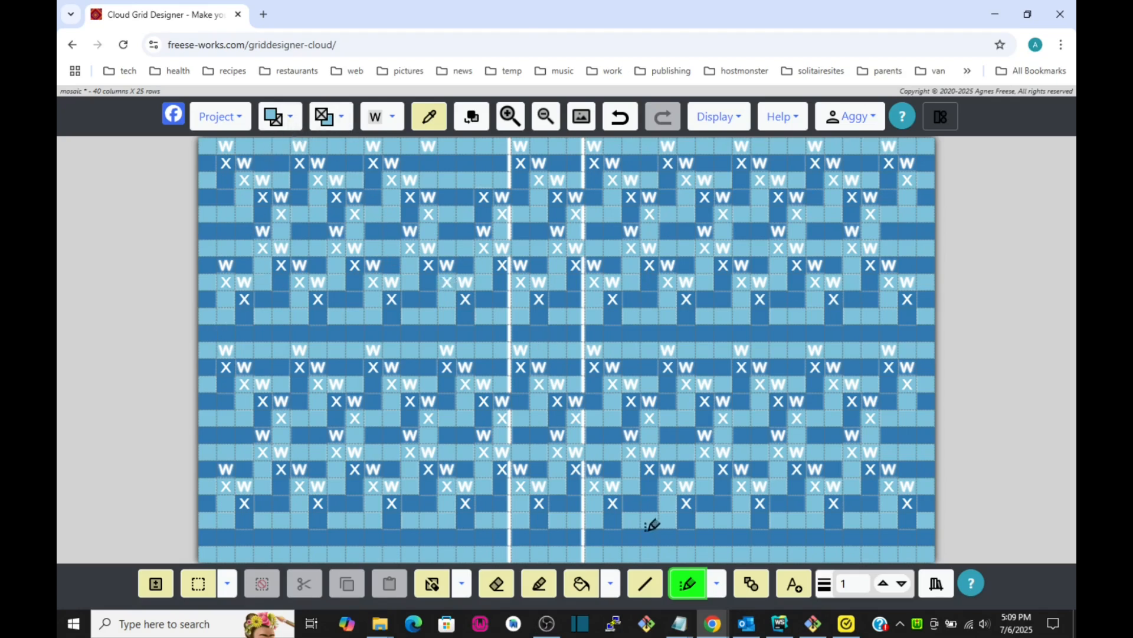
left_click(688, 585)
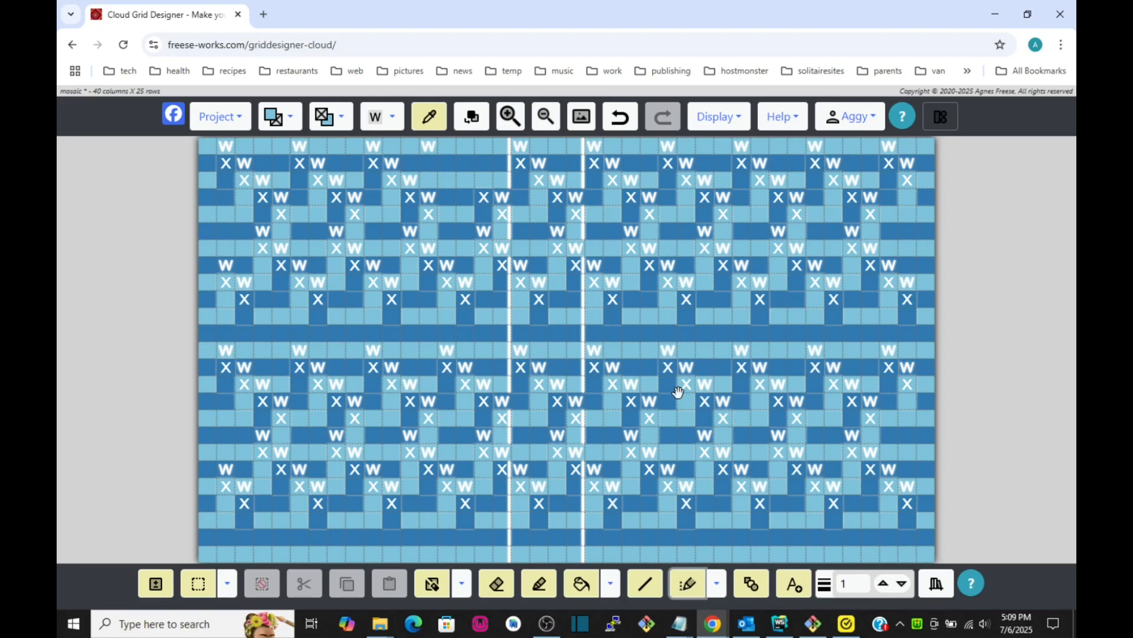